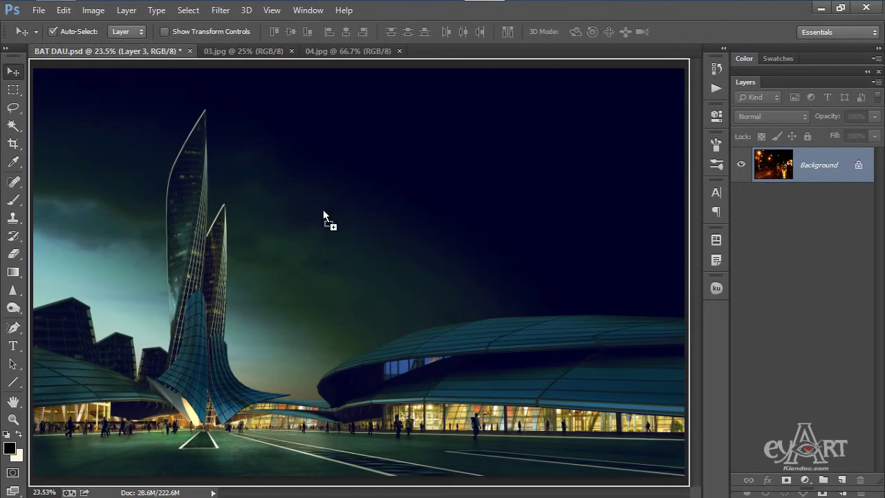
- Bring the night street photo into BAT DAU.psd and place its layer directly above Layer 1
{"action": "left_click_drag", "start_coordinate": [354, 320], "coordinate": [353, 319]}
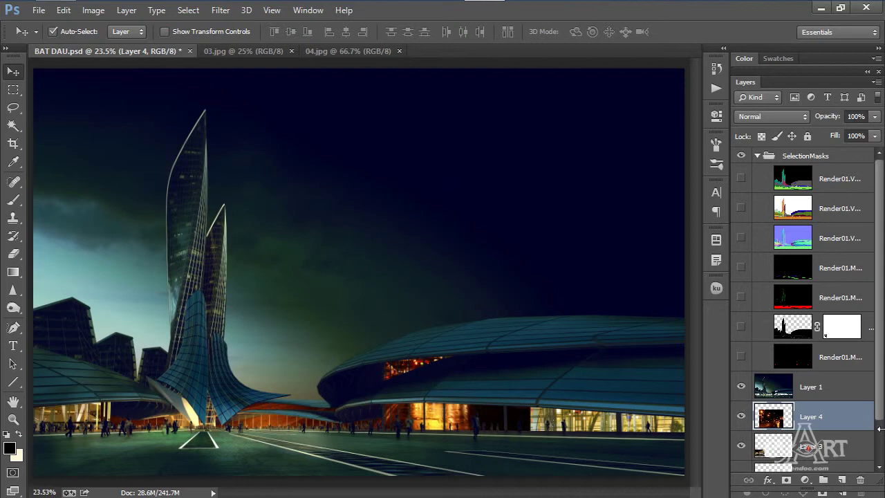
{"action": "left_click_drag", "start_coordinate": [832, 426], "coordinate": [824, 379]}
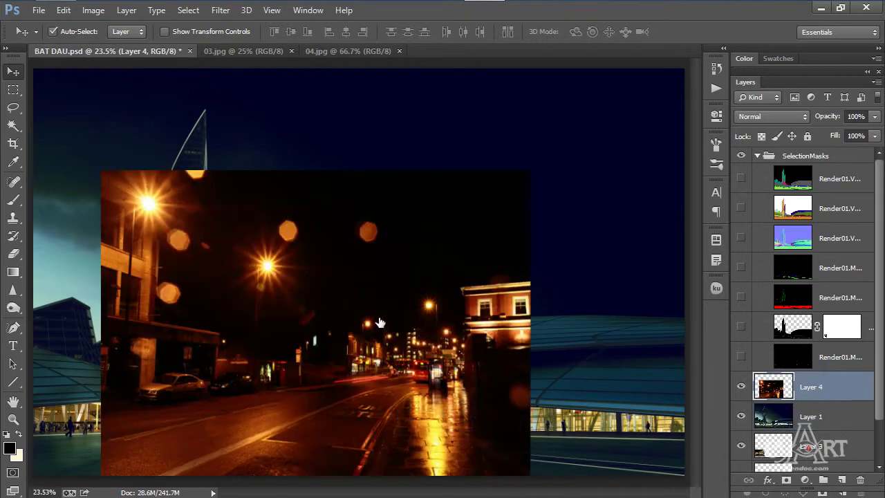
{"action": "left_click_drag", "start_coordinate": [369, 306], "coordinate": [374, 288]}
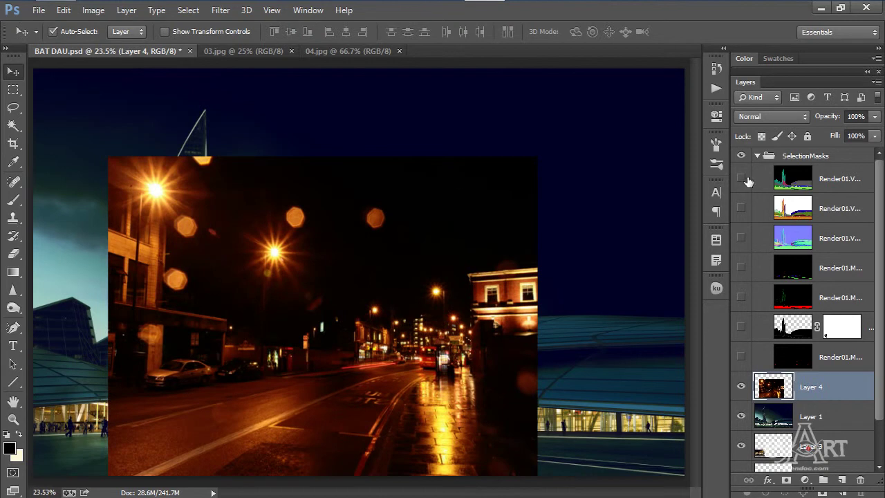
- Set the street photo layer's blend mode to Screen and shift the photo down toward the tower base
{"action": "left_click", "coordinate": [763, 112]}
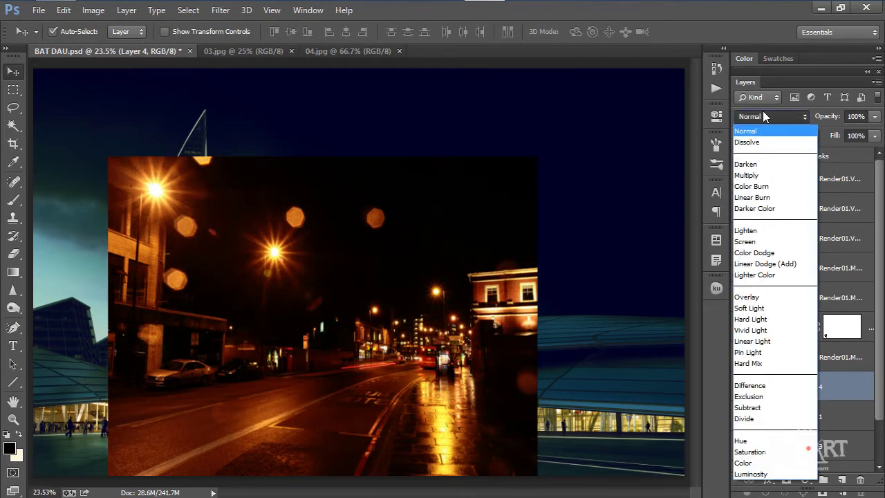
{"action": "left_click", "coordinate": [764, 241]}
{"action": "left_click_drag", "start_coordinate": [160, 197], "coordinate": [125, 248]}
- Scale the street photo layer to about 37% and position its lights over the plaza at the tower base
{"action": "key", "text": "ctrl+t"}
{"action": "left_click_drag", "start_coordinate": [507, 213], "coordinate": [288, 375]}
{"action": "left_click_drag", "start_coordinate": [199, 432], "coordinate": [203, 414]}
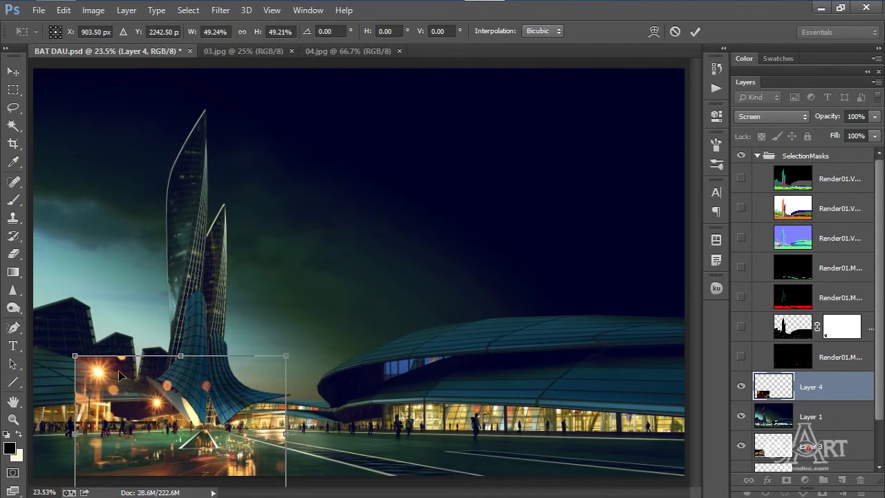
{"action": "left_click_drag", "start_coordinate": [105, 374], "coordinate": [138, 393]}
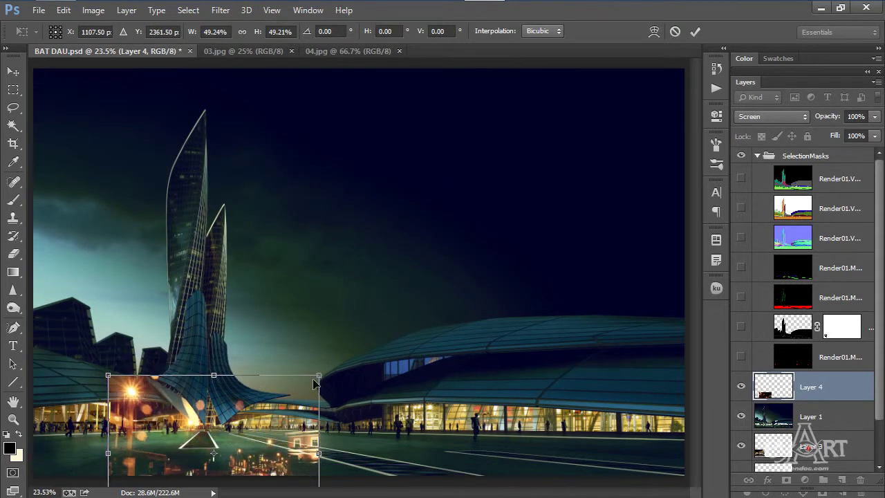
{"action": "left_click_drag", "start_coordinate": [317, 376], "coordinate": [214, 430]}
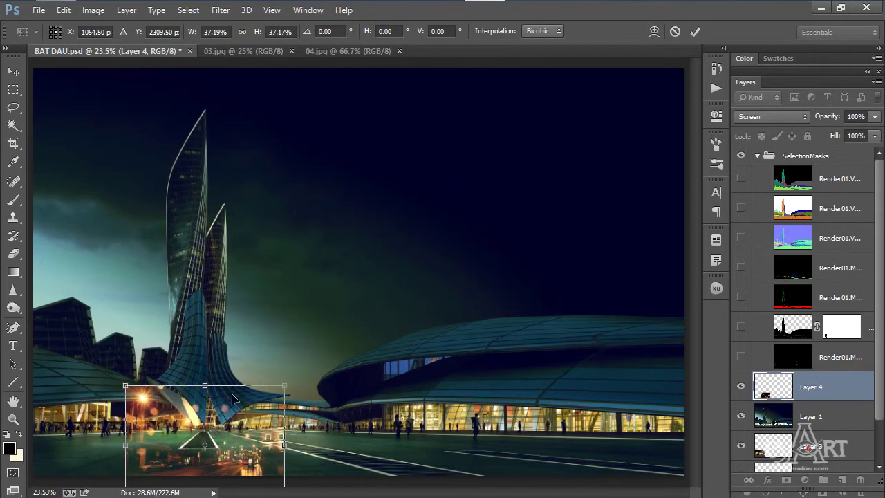
{"action": "left_click_drag", "start_coordinate": [152, 403], "coordinate": [148, 403]}
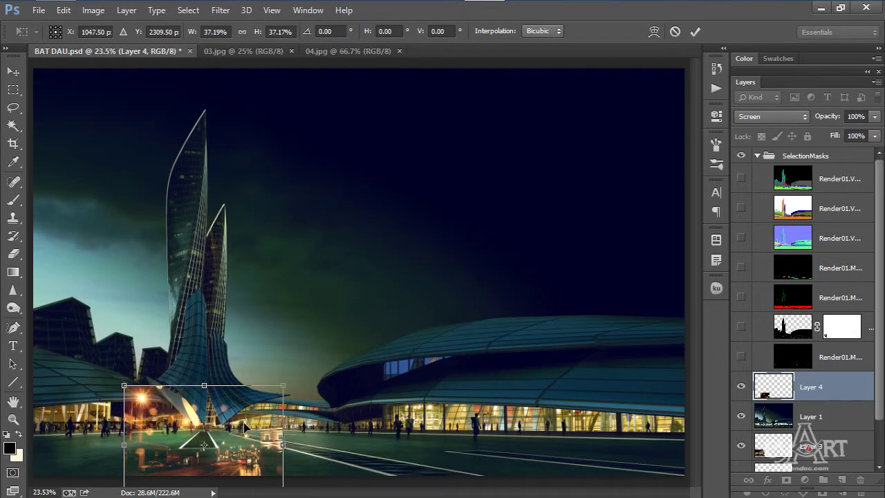
{"action": "key", "text": "Return"}
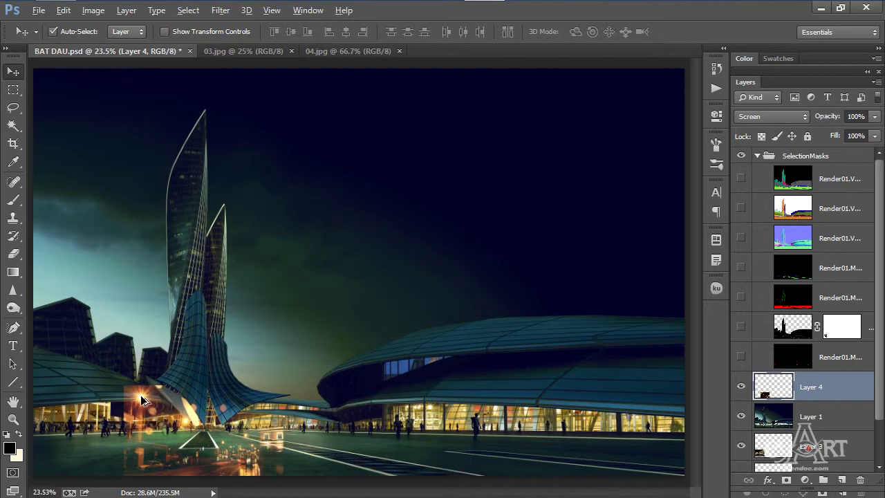
- Duplicate the street lights layer toward the right building, flip the copy horizontally and position it at the building's lit entrance
{"action": "left_click_drag", "start_coordinate": [141, 400], "coordinate": [346, 399]}
{"action": "key", "text": "ctrl+t"}
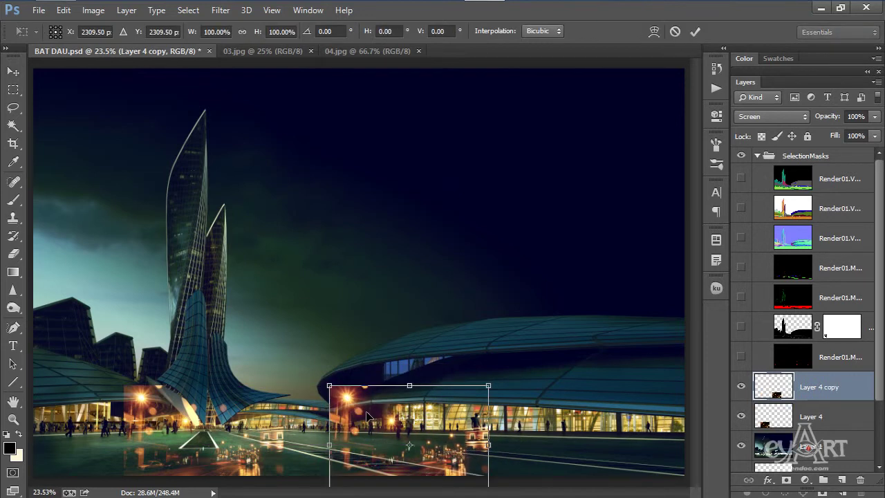
{"action": "right_click", "coordinate": [374, 414]}
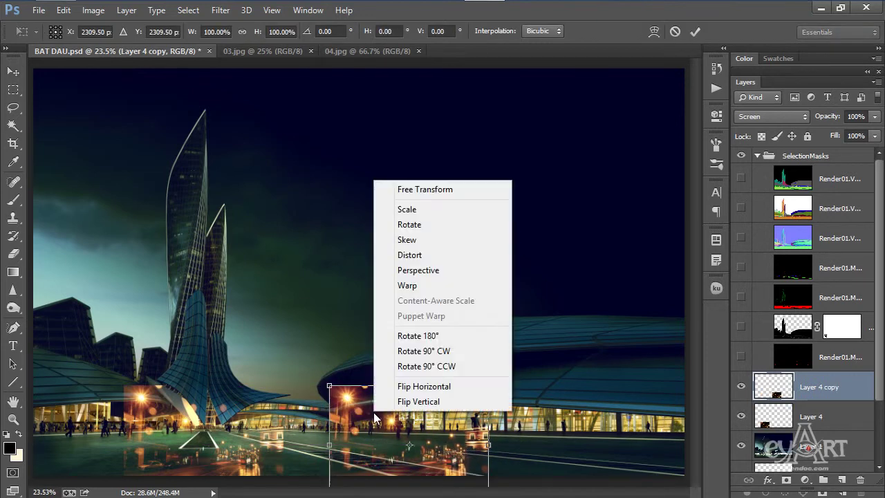
{"action": "left_click", "coordinate": [427, 390]}
{"action": "left_click_drag", "start_coordinate": [468, 408], "coordinate": [420, 398]}
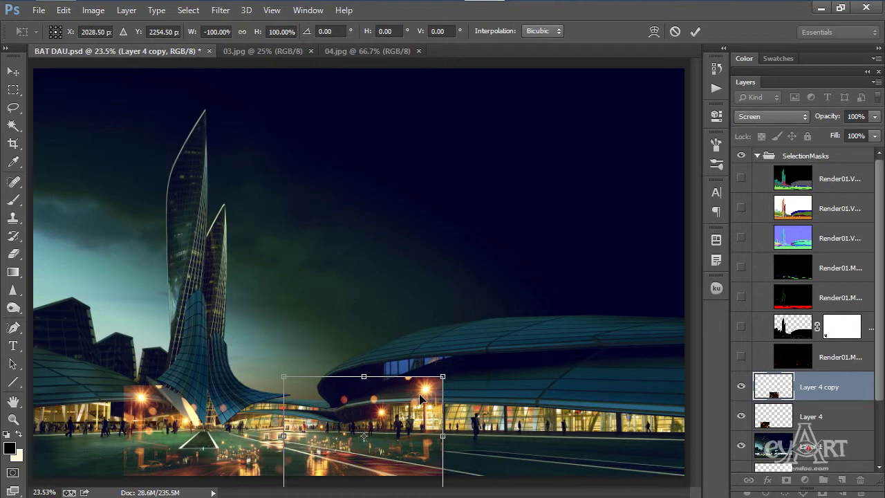
{"action": "key", "text": "Return"}
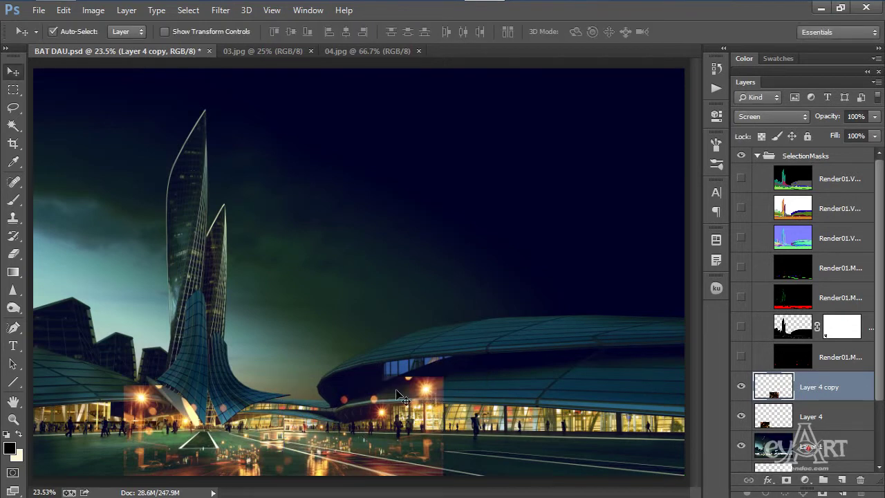
- Scale the flipped street lights copy down to about 87%
{"action": "key", "text": "ctrl+t"}
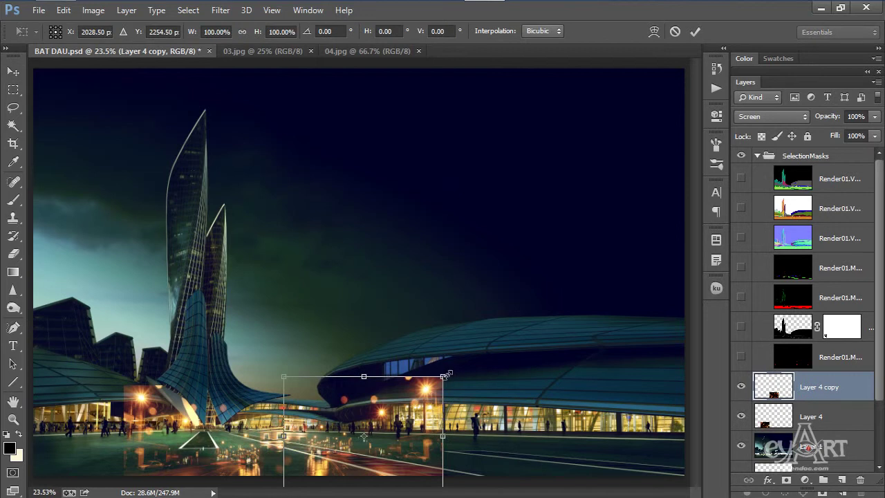
{"action": "left_click_drag", "start_coordinate": [446, 374], "coordinate": [423, 392]}
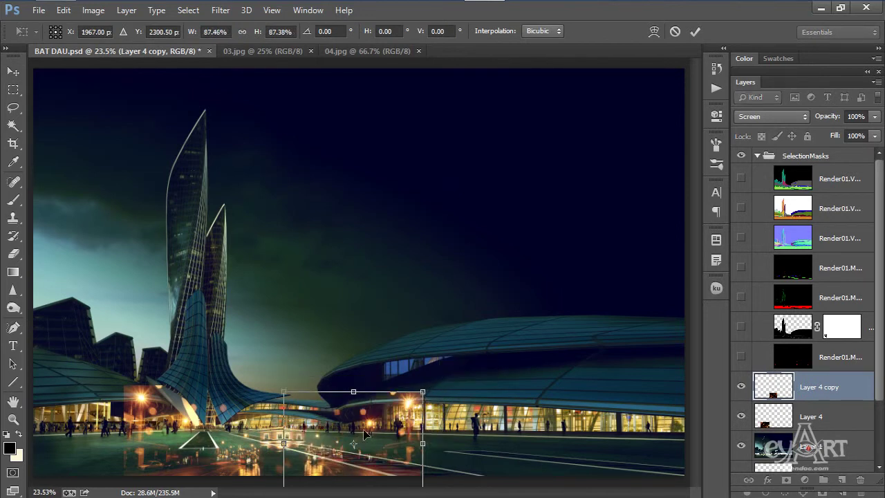
{"action": "key", "text": "Return"}
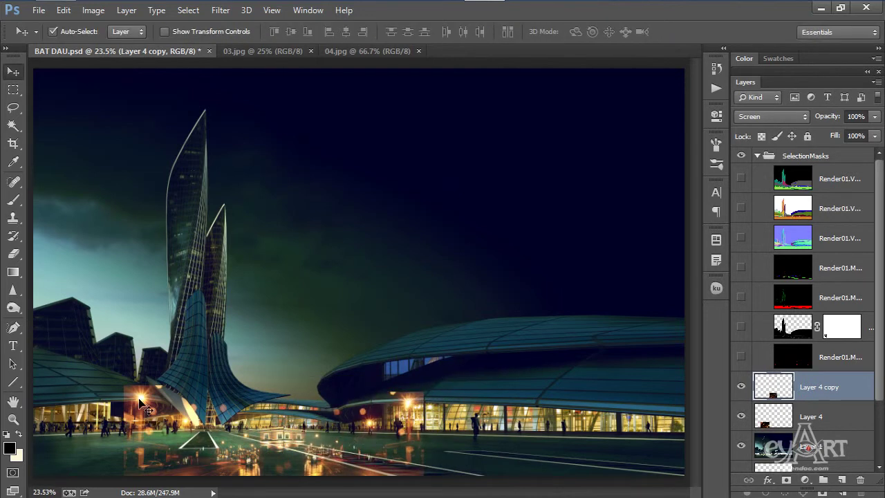
- Scale the original Layer 4 street lights down slightly and move them left, in front of the left building
{"action": "left_click", "coordinate": [165, 414]}
{"action": "key", "text": "ctrl+t"}
{"action": "left_click_drag", "start_coordinate": [288, 383], "coordinate": [274, 393]}
{"action": "left_click_drag", "start_coordinate": [170, 415], "coordinate": [129, 411]}
{"action": "key", "text": "Return"}
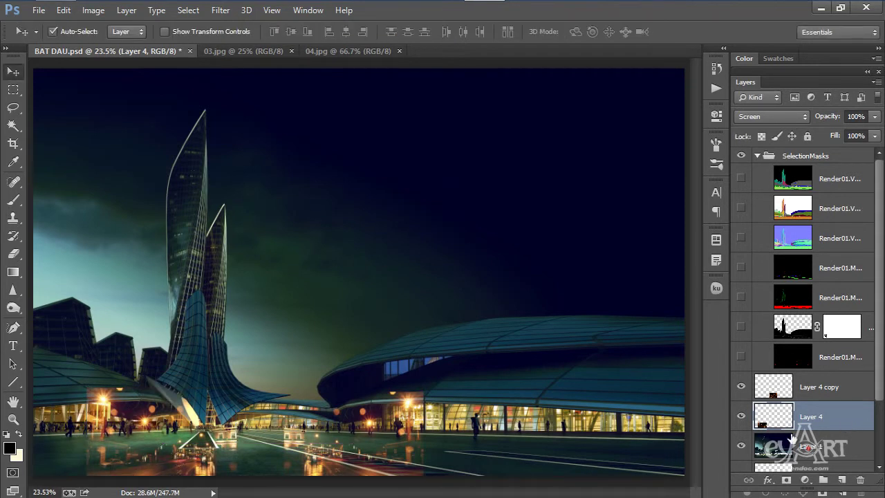
- Add a layer mask to Layer 4 and keep black as the foreground colour for painting on it
{"action": "left_click", "coordinate": [785, 481]}
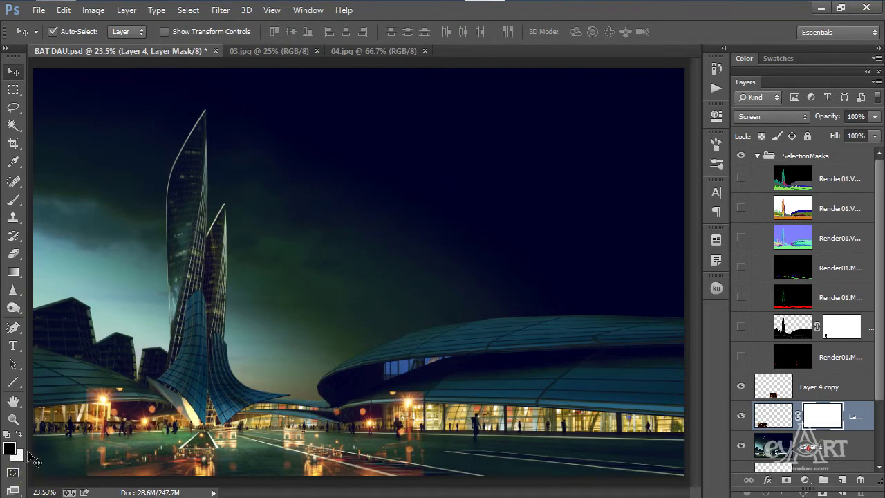
{"action": "key", "text": "x"}
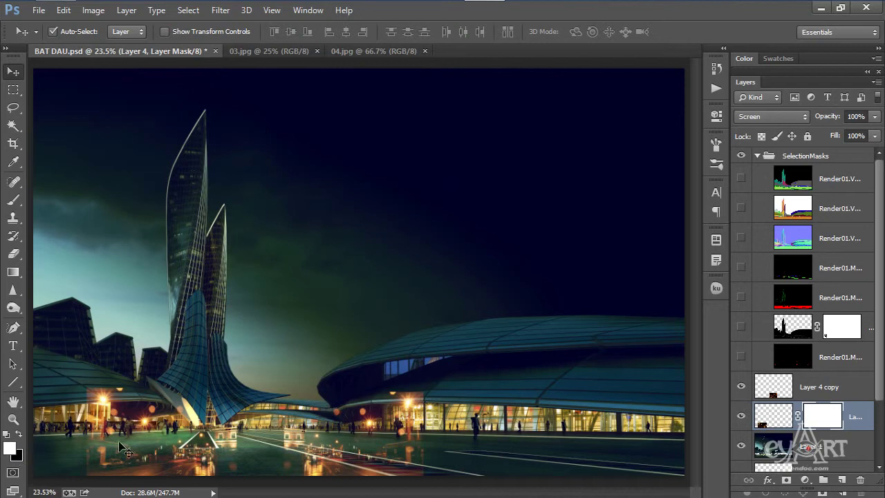
{"action": "key", "text": "x"}
{"action": "key", "text": "x"}
{"action": "key", "text": "x"}
- Paint out the lower-left ground reflections on Layer 4's mask with a soft 99 px brush at 100% opacity
{"action": "left_click", "coordinate": [15, 201]}
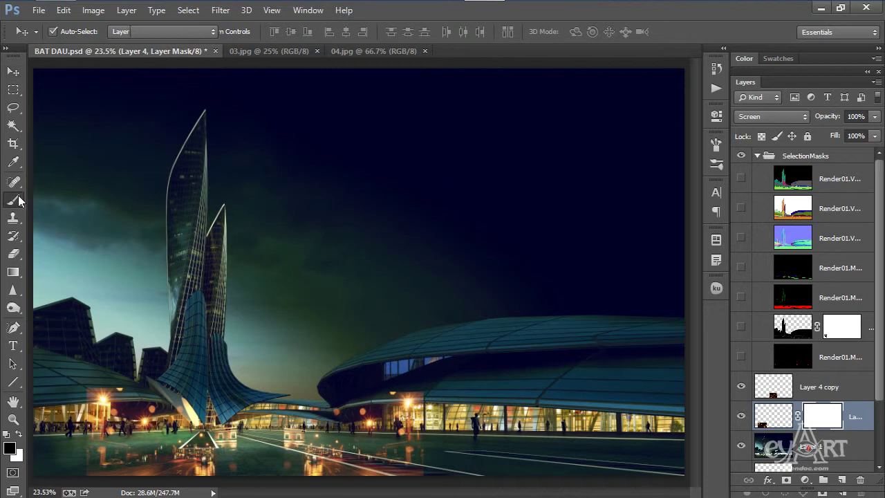
{"action": "right_click", "coordinate": [279, 303]}
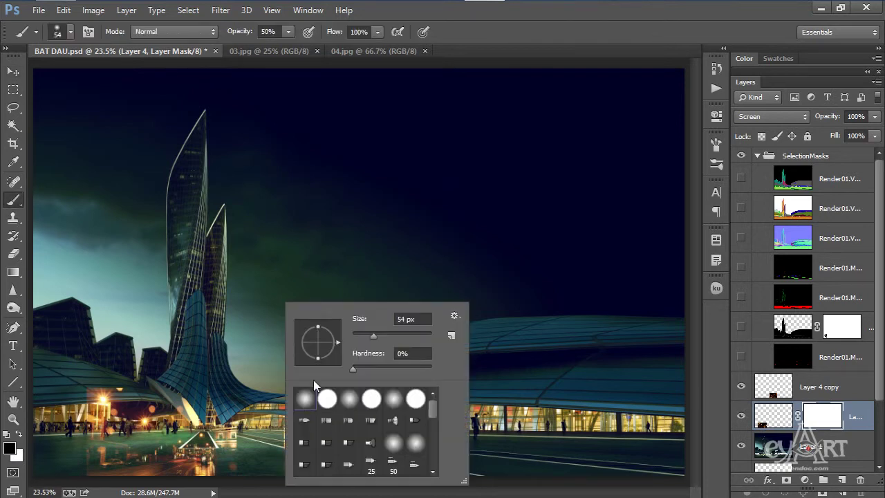
{"action": "left_click_drag", "start_coordinate": [373, 337], "coordinate": [386, 336]}
{"action": "type", "text": "99"}
{"action": "key", "text": "Return"}
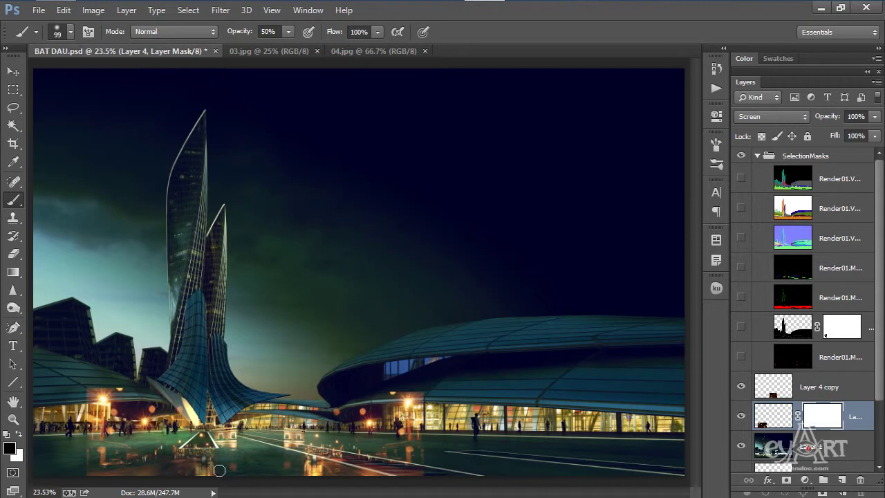
{"action": "left_click", "coordinate": [288, 31]}
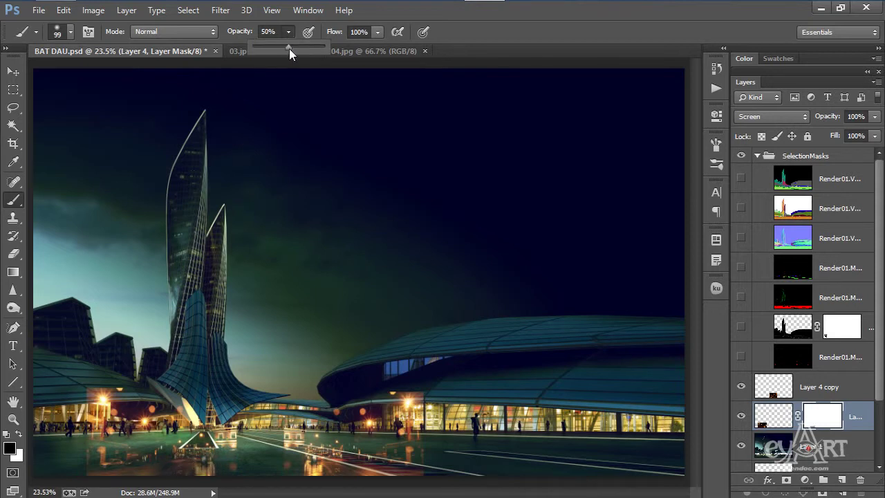
{"action": "left_click", "coordinate": [523, 25]}
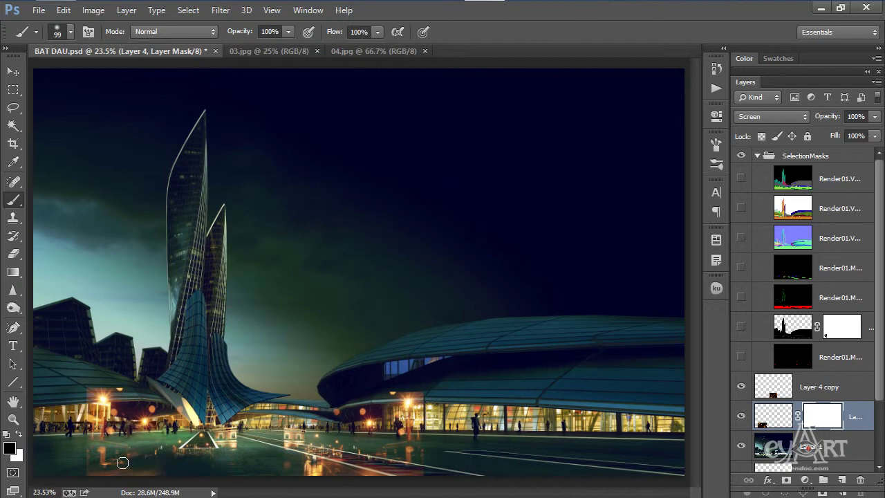
{"action": "left_click_drag", "start_coordinate": [83, 458], "coordinate": [120, 471]}
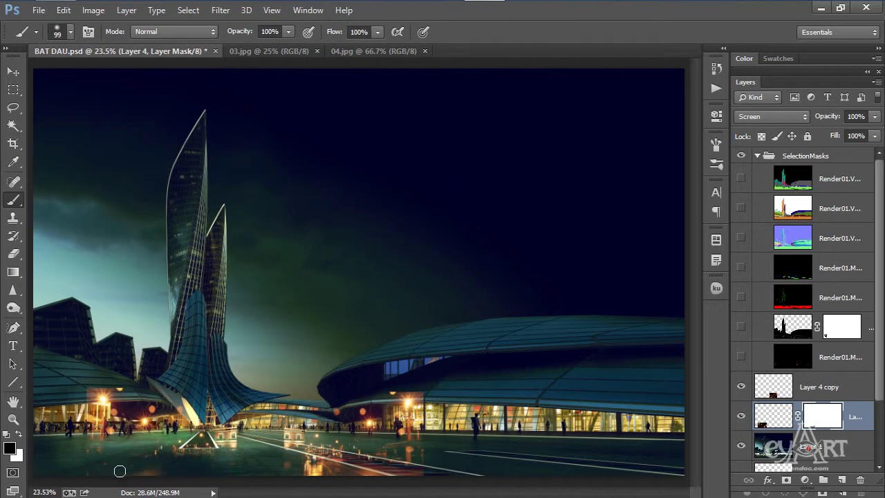
- Add a mask to Layer 4 copy and paint out the ground reflections on both lights layers' masks with a 160 px brush
{"action": "right_click", "coordinate": [220, 430]}
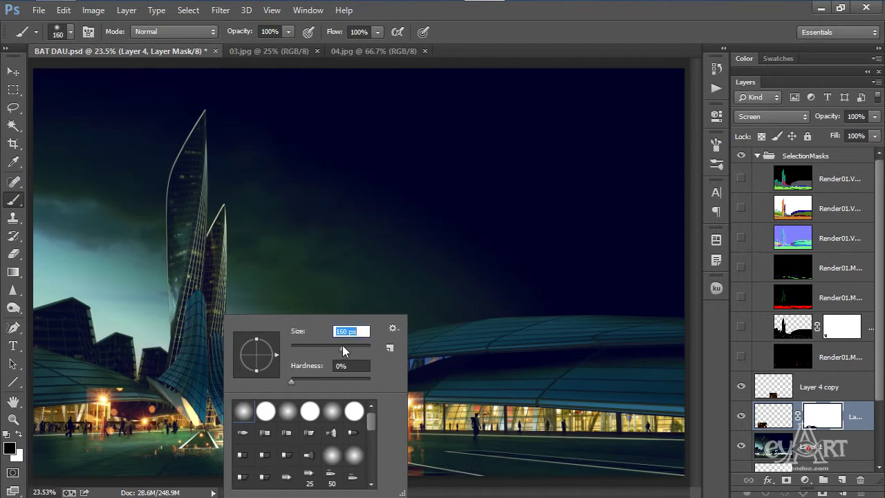
{"action": "key", "text": "Return"}
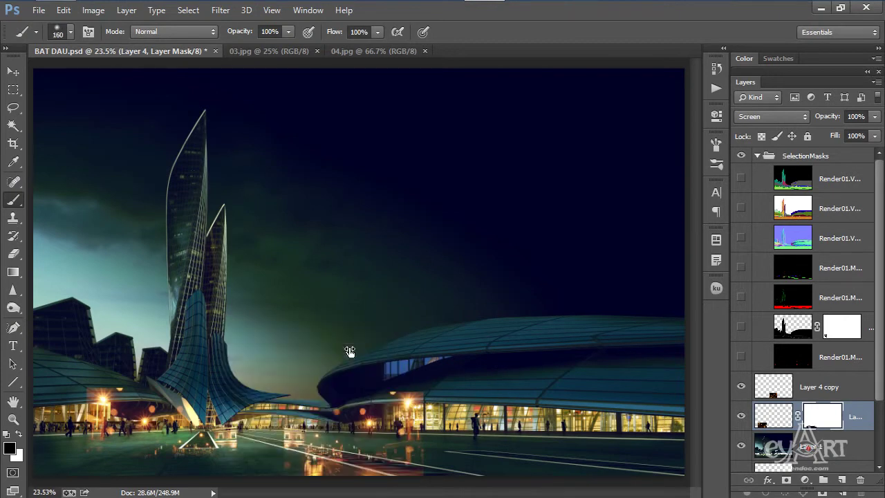
{"action": "left_click", "coordinate": [828, 390]}
{"action": "left_click", "coordinate": [786, 480]}
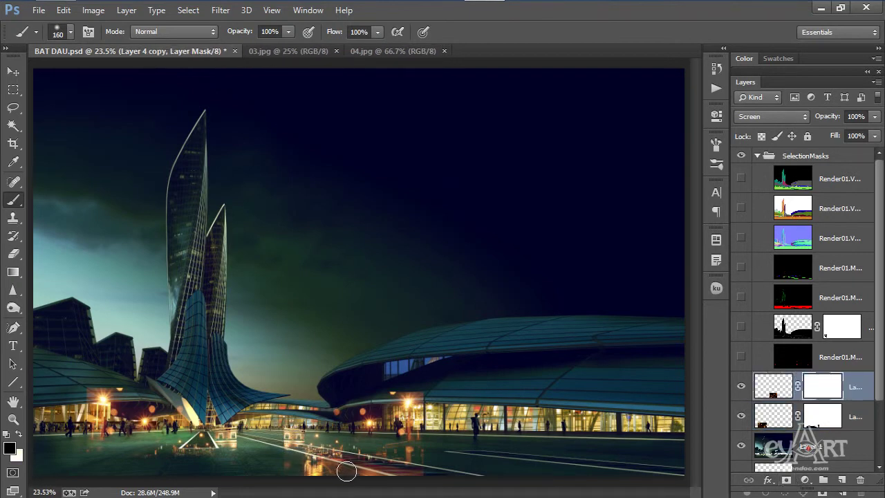
{"action": "mouse_move", "coordinate": [285, 439]}
{"action": "left_mouse_down"}
{"action": "mouse_move", "coordinate": [331, 466]}
{"action": "mouse_move", "coordinate": [326, 454]}
{"action": "mouse_move", "coordinate": [335, 447]}
{"action": "mouse_move", "coordinate": [322, 441]}
{"action": "mouse_move", "coordinate": [354, 443]}
{"action": "mouse_move", "coordinate": [338, 454]}
{"action": "mouse_move", "coordinate": [388, 458]}
{"action": "mouse_move", "coordinate": [371, 447]}
{"action": "mouse_move", "coordinate": [411, 448]}
{"action": "mouse_move", "coordinate": [402, 434]}
{"action": "mouse_move", "coordinate": [443, 448]}
{"action": "mouse_move", "coordinate": [424, 445]}
{"action": "mouse_move", "coordinate": [428, 462]}
{"action": "mouse_move", "coordinate": [331, 475]}
{"action": "left_mouse_up"}
{"action": "mouse_move", "coordinate": [251, 465]}
{"action": "left_mouse_down"}
{"action": "mouse_move", "coordinate": [225, 439]}
{"action": "mouse_move", "coordinate": [198, 465]}
{"action": "left_mouse_up"}
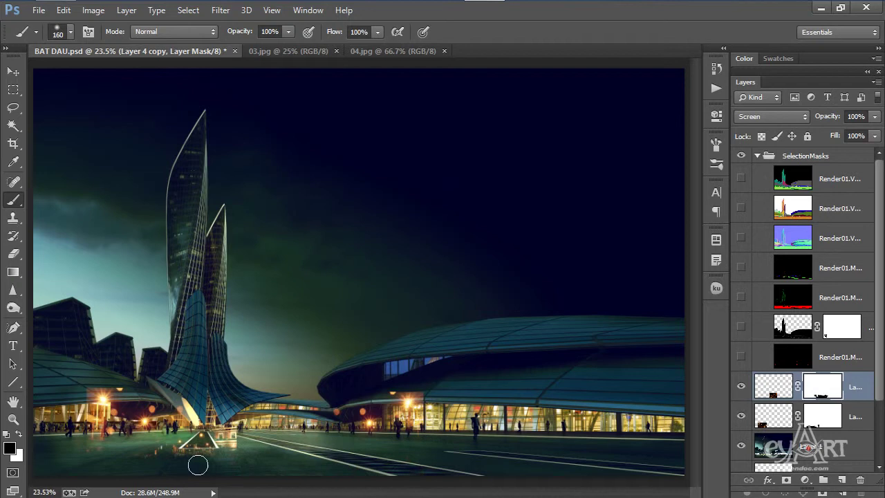
{"action": "left_click", "coordinate": [812, 414]}
{"action": "mouse_move", "coordinate": [251, 442]}
{"action": "left_mouse_down"}
{"action": "mouse_move", "coordinate": [174, 452]}
{"action": "mouse_move", "coordinate": [226, 437]}
{"action": "mouse_move", "coordinate": [225, 416]}
{"action": "mouse_move", "coordinate": [246, 415]}
{"action": "mouse_move", "coordinate": [177, 457]}
{"action": "mouse_move", "coordinate": [80, 449]}
{"action": "left_mouse_up"}
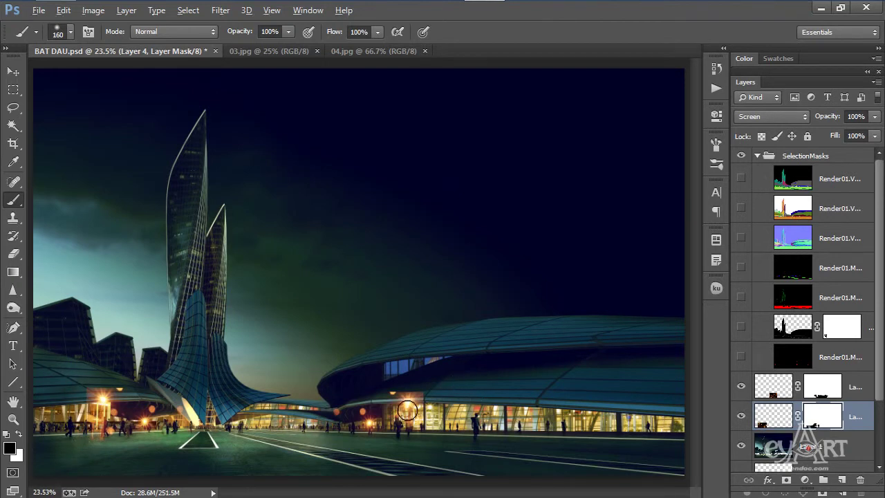
- Blend away the hard photo edges around the right building's lights on Layer 4 copy's mask with the brush at 35% opacity
{"action": "scroll", "coordinate": [447, 381], "scroll_direction": "up", "scroll_amount": 5}
{"action": "left_click_drag", "start_coordinate": [403, 280], "coordinate": [368, 165]}
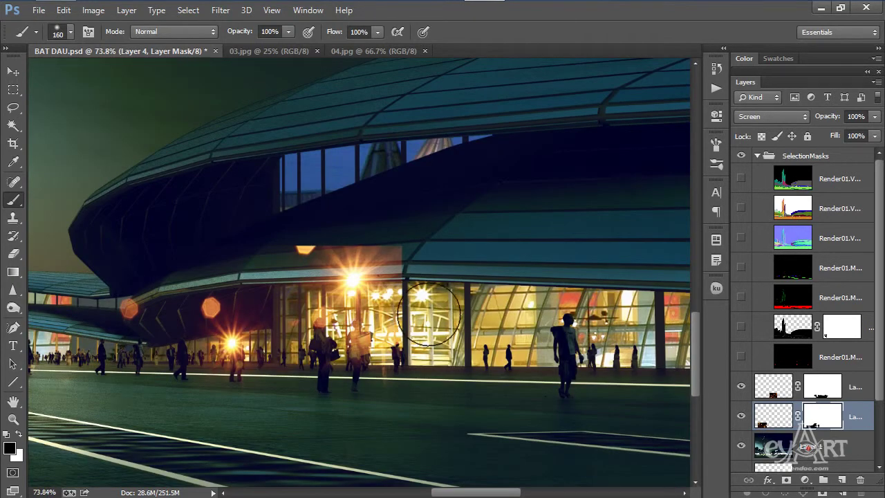
{"action": "left_click", "coordinate": [288, 33]}
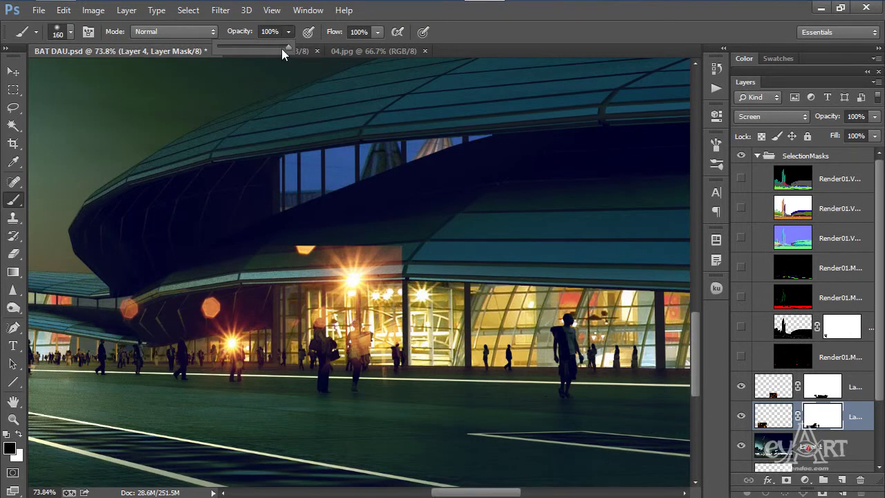
{"action": "left_click", "coordinate": [519, 17]}
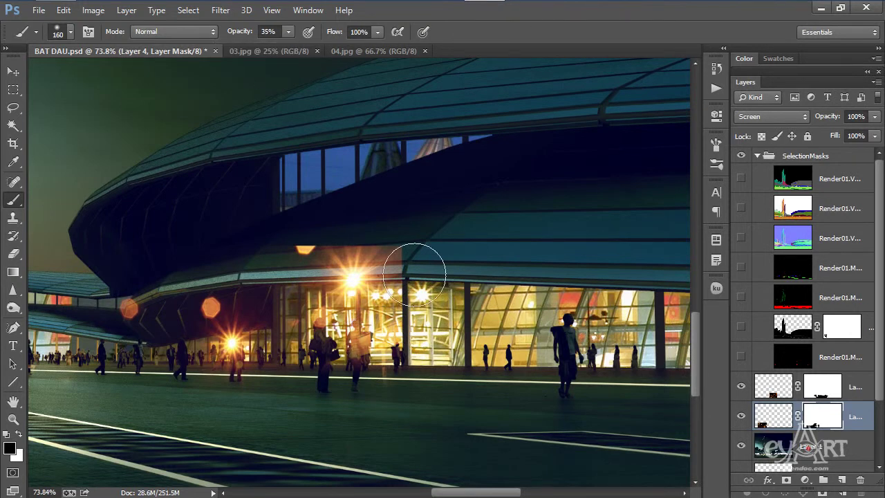
{"action": "left_click", "coordinate": [826, 389]}
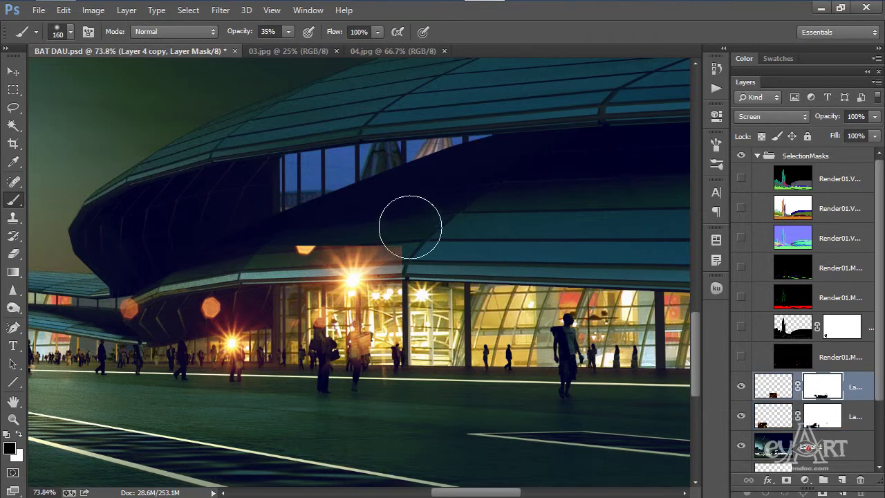
{"action": "mouse_move", "coordinate": [403, 229]}
{"action": "left_mouse_down"}
{"action": "mouse_move", "coordinate": [460, 294]}
{"action": "mouse_move", "coordinate": [424, 248]}
{"action": "mouse_move", "coordinate": [429, 307]}
{"action": "mouse_move", "coordinate": [413, 218]}
{"action": "mouse_move", "coordinate": [339, 227]}
{"action": "mouse_move", "coordinate": [320, 226]}
{"action": "mouse_move", "coordinate": [331, 214]}
{"action": "mouse_move", "coordinate": [309, 213]}
{"action": "mouse_move", "coordinate": [385, 217]}
{"action": "mouse_move", "coordinate": [273, 235]}
{"action": "mouse_move", "coordinate": [341, 232]}
{"action": "mouse_move", "coordinate": [384, 213]}
{"action": "mouse_move", "coordinate": [355, 223]}
{"action": "mouse_move", "coordinate": [235, 222]}
{"action": "mouse_move", "coordinate": [328, 211]}
{"action": "mouse_move", "coordinate": [282, 249]}
{"action": "left_mouse_up"}
{"action": "left_click_drag", "start_coordinate": [226, 366], "coordinate": [449, 345]}
{"action": "left_click_drag", "start_coordinate": [480, 252], "coordinate": [692, 256]}
{"action": "left_click_drag", "start_coordinate": [257, 256], "coordinate": [513, 259]}
{"action": "left_click_drag", "start_coordinate": [290, 263], "coordinate": [477, 266]}
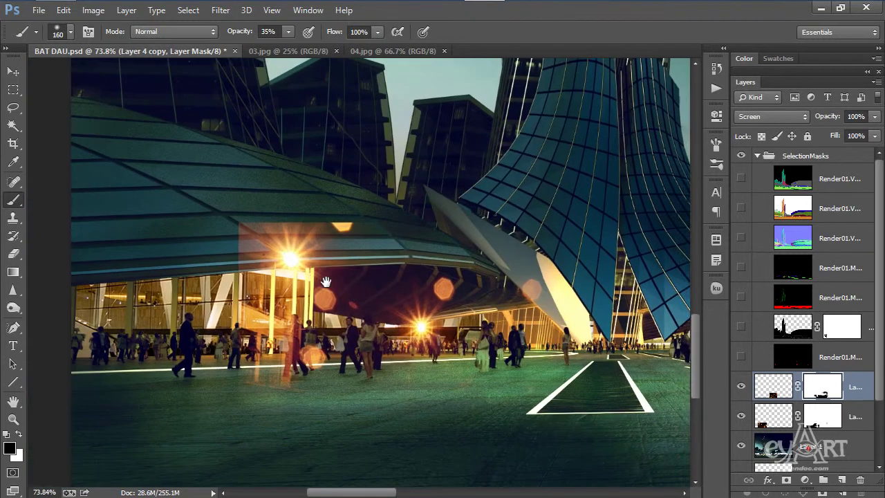
- Blend away the hard photo edges around the left building's lights on Layer 4's mask with the 160 px brush at 35% opacity
{"action": "left_click", "coordinate": [822, 418]}
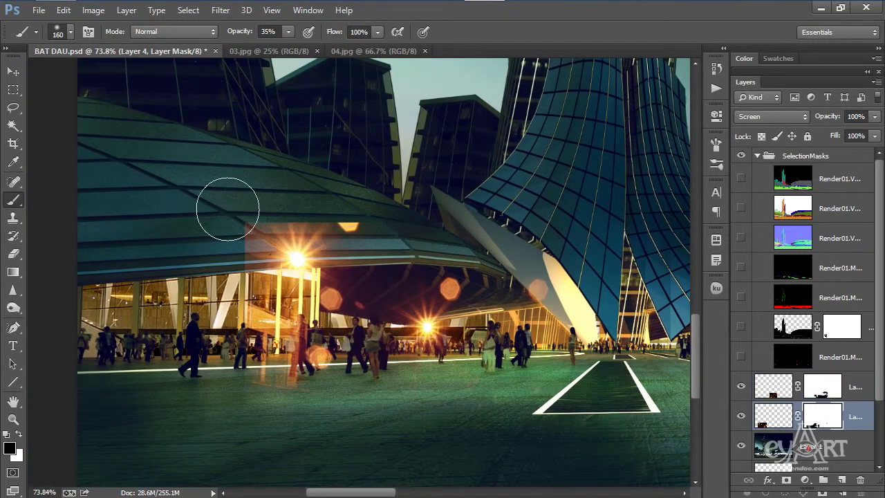
{"action": "mouse_move", "coordinate": [356, 192]}
{"action": "left_mouse_down"}
{"action": "mouse_move", "coordinate": [394, 245]}
{"action": "mouse_move", "coordinate": [340, 206]}
{"action": "mouse_move", "coordinate": [285, 196]}
{"action": "mouse_move", "coordinate": [213, 241]}
{"action": "mouse_move", "coordinate": [265, 187]}
{"action": "mouse_move", "coordinate": [228, 290]}
{"action": "mouse_move", "coordinate": [220, 232]}
{"action": "mouse_move", "coordinate": [256, 376]}
{"action": "mouse_move", "coordinate": [365, 356]}
{"action": "mouse_move", "coordinate": [266, 370]}
{"action": "mouse_move", "coordinate": [355, 381]}
{"action": "mouse_move", "coordinate": [394, 397]}
{"action": "mouse_move", "coordinate": [263, 369]}
{"action": "mouse_move", "coordinate": [307, 370]}
{"action": "mouse_move", "coordinate": [344, 375]}
{"action": "mouse_move", "coordinate": [121, 365]}
{"action": "left_mouse_up"}
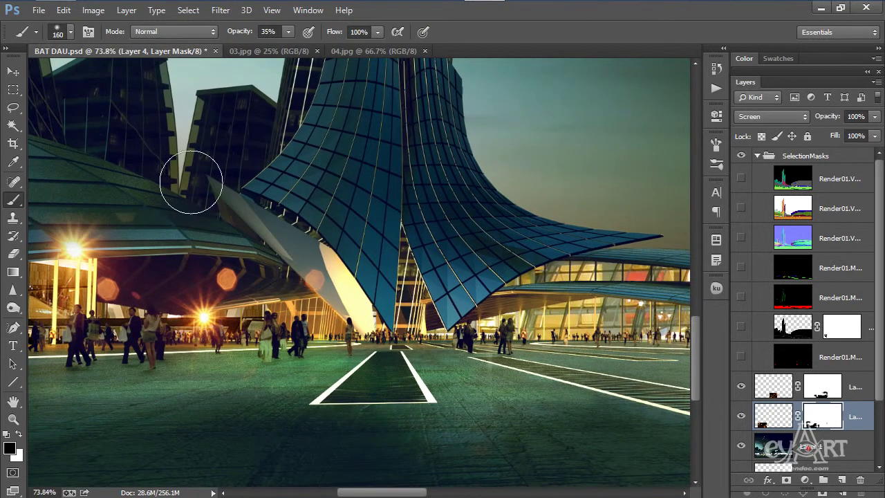
{"action": "left_click_drag", "start_coordinate": [315, 200], "coordinate": [471, 204]}
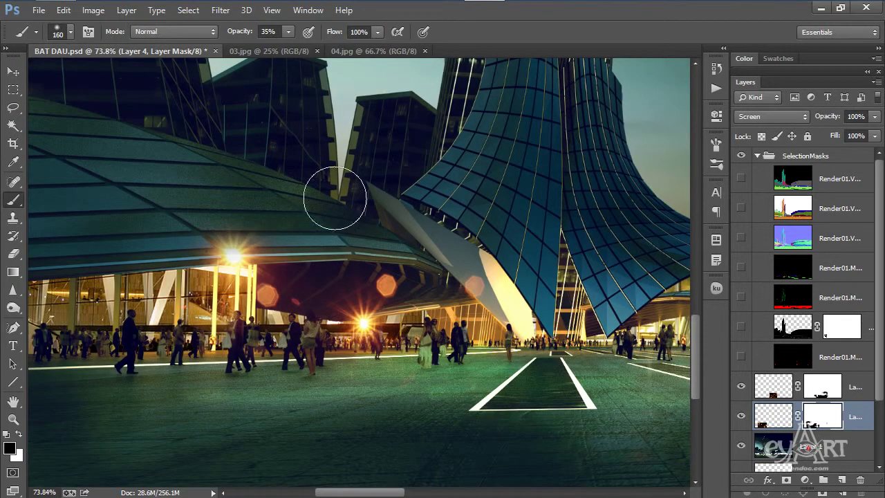
{"action": "left_click_drag", "start_coordinate": [671, 273], "coordinate": [315, 316]}
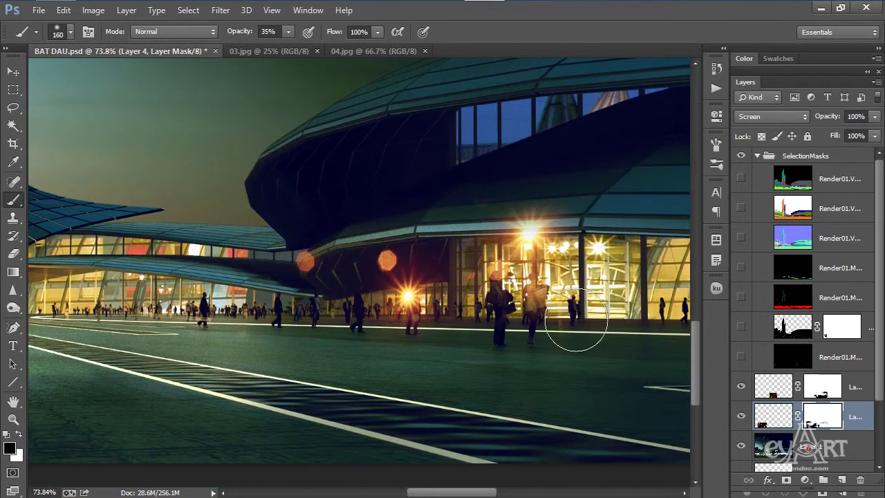
- Shift Layer 4 copy's lights slightly so they sit better on the right building's facade
{"action": "scroll", "coordinate": [457, 267], "scroll_direction": "down", "scroll_amount": 3}
{"action": "scroll", "coordinate": [460, 262], "scroll_direction": "down", "scroll_amount": 4}
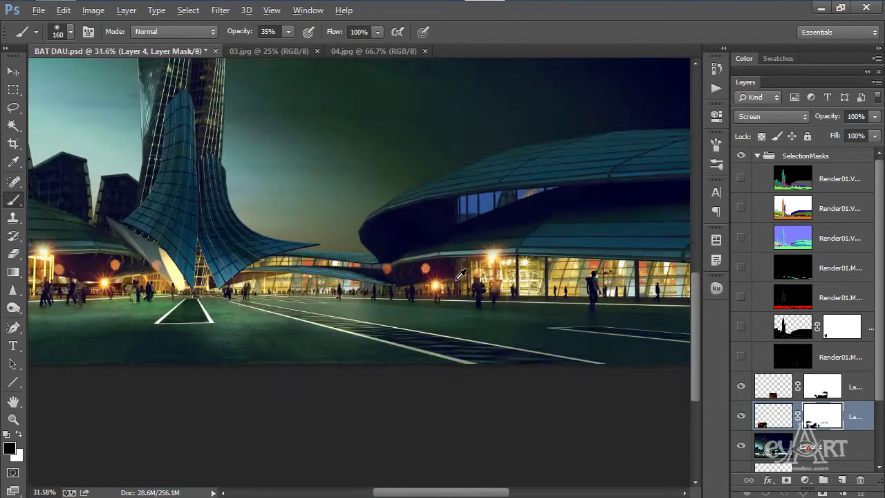
{"action": "scroll", "coordinate": [428, 415], "scroll_direction": "up", "scroll_amount": 3}
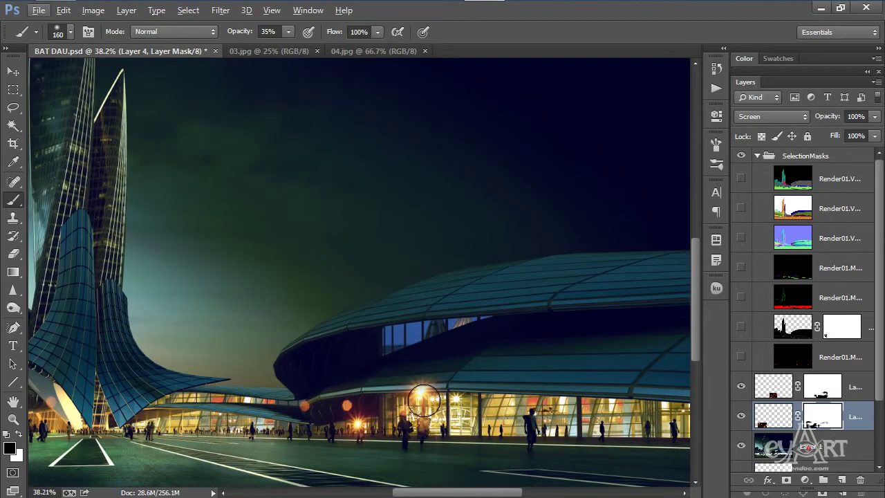
{"action": "key", "text": "v"}
{"action": "key", "text": "alt+v"}
{"action": "key", "text": "Escape"}
{"action": "mouse_move", "coordinate": [427, 398]}
{"action": "left_mouse_down"}
{"action": "mouse_move", "coordinate": [441, 374]}
{"action": "mouse_move", "coordinate": [443, 386]}
{"action": "left_mouse_up"}
- Duplicate the right building's lights layer and place the copy up in the dark sky
{"action": "key", "text": "b"}
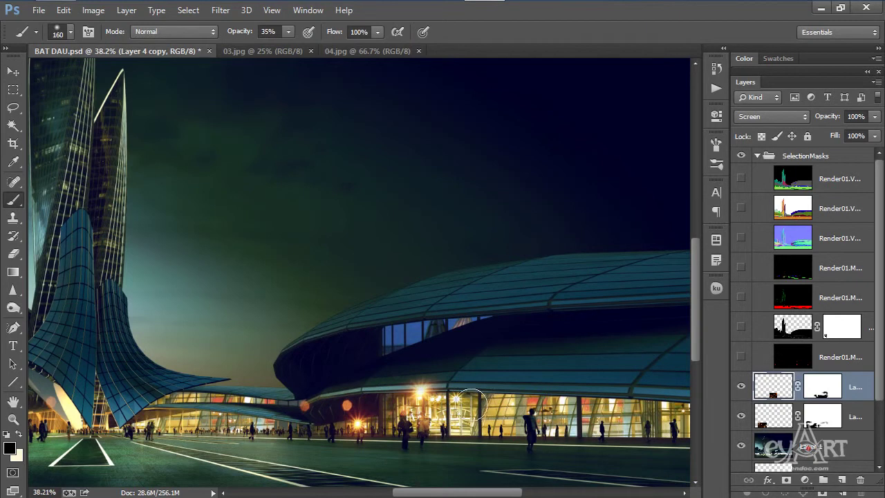
{"action": "mouse_move", "coordinate": [473, 411]}
{"action": "left_mouse_down"}
{"action": "mouse_move", "coordinate": [321, 404]}
{"action": "mouse_move", "coordinate": [345, 342]}
{"action": "mouse_move", "coordinate": [390, 127]}
{"action": "mouse_move", "coordinate": [396, 119]}
{"action": "mouse_move", "coordinate": [415, 131]}
{"action": "left_mouse_up"}
{"action": "key", "text": "ctrl+alt"}
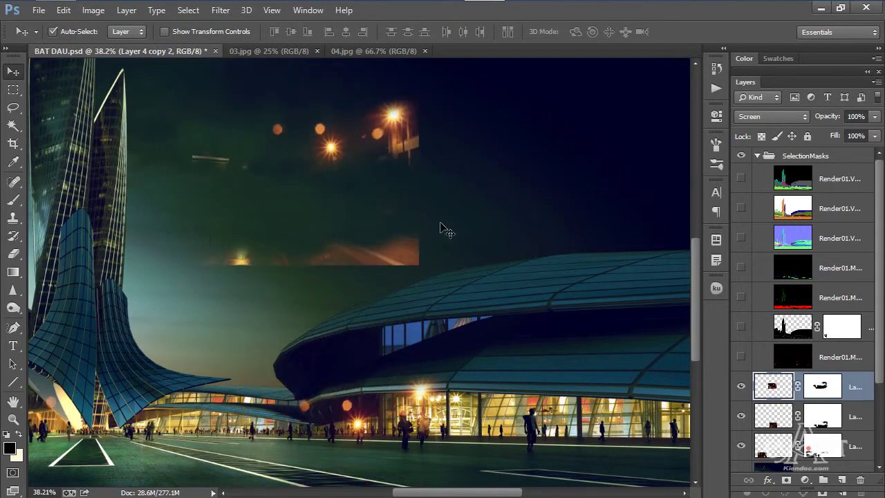
- Paint on the duplicate's mask at 100% brush opacity to hide everything except the lower starburst lamp and its adjacent flare
{"action": "left_click", "coordinate": [820, 388]}
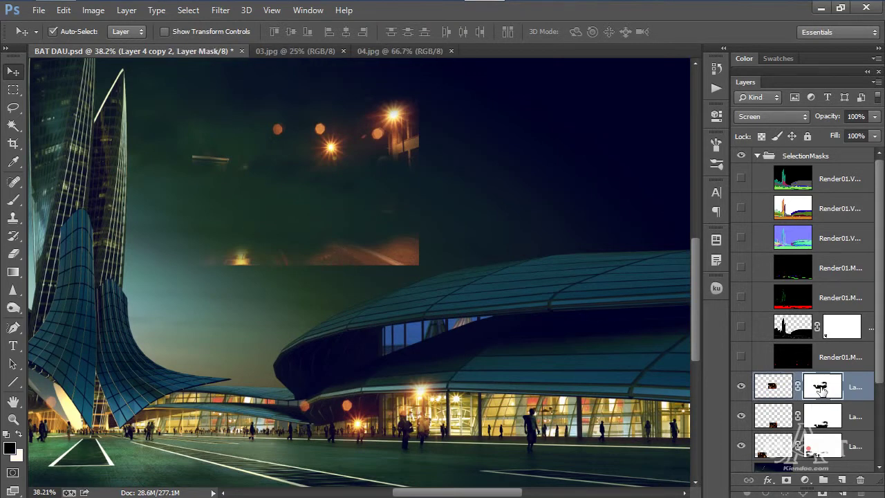
{"action": "left_click", "coordinate": [13, 200]}
{"action": "left_click", "coordinate": [288, 32]}
{"action": "left_click_drag", "start_coordinate": [289, 48], "coordinate": [338, 49]}
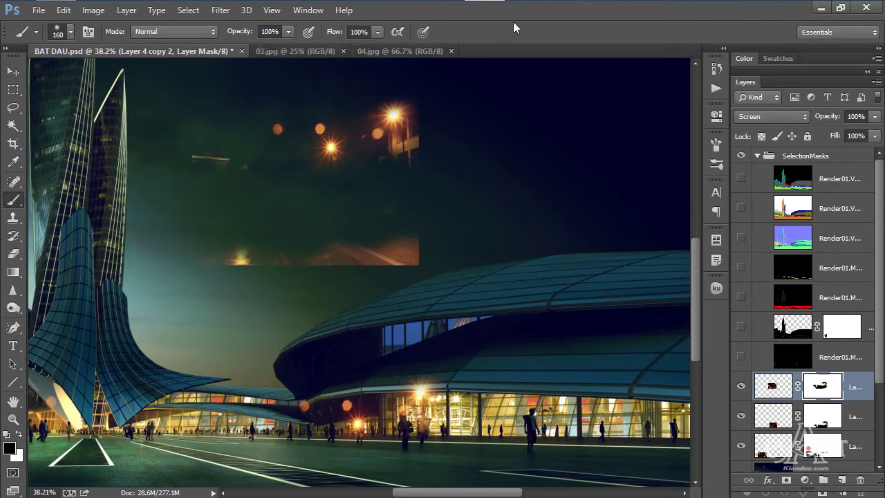
{"action": "mouse_move", "coordinate": [374, 263]}
{"action": "left_mouse_down"}
{"action": "mouse_move", "coordinate": [446, 244]}
{"action": "mouse_move", "coordinate": [217, 258]}
{"action": "mouse_move", "coordinate": [195, 172]}
{"action": "mouse_move", "coordinate": [269, 139]}
{"action": "mouse_move", "coordinate": [338, 89]}
{"action": "mouse_move", "coordinate": [359, 150]}
{"action": "left_mouse_up"}
{"action": "mouse_move", "coordinate": [346, 213]}
{"action": "left_mouse_down"}
{"action": "mouse_move", "coordinate": [424, 163]}
{"action": "mouse_move", "coordinate": [405, 151]}
{"action": "mouse_move", "coordinate": [407, 98]}
{"action": "mouse_move", "coordinate": [384, 123]}
{"action": "mouse_move", "coordinate": [371, 102]}
{"action": "mouse_move", "coordinate": [360, 106]}
{"action": "mouse_move", "coordinate": [390, 169]}
{"action": "left_mouse_up"}
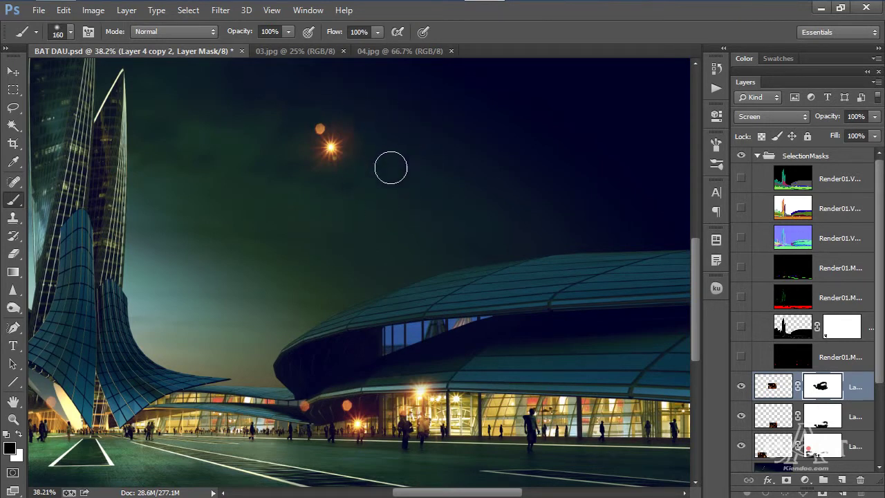
- Move the isolated lamp down to the right building's inner end and scale it down there
{"action": "key", "text": "v"}
{"action": "left_click_drag", "start_coordinate": [323, 148], "coordinate": [326, 409]}
{"action": "key", "text": "ctrl+t"}
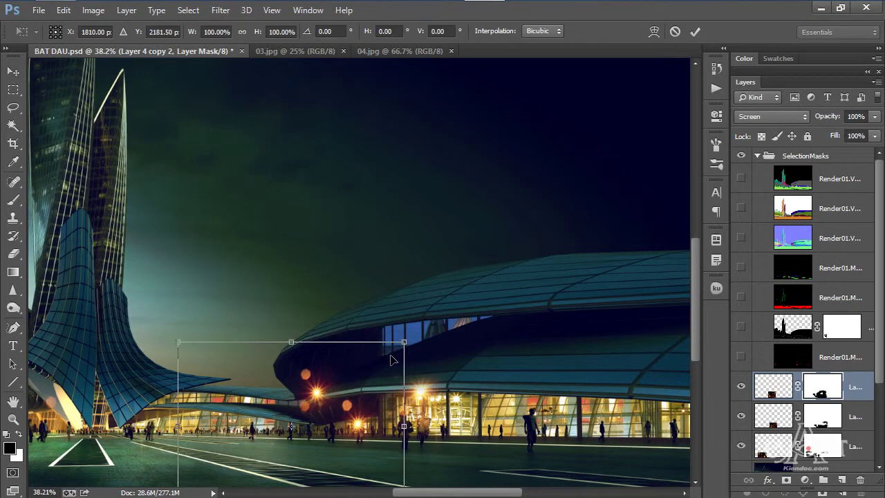
{"action": "left_click_drag", "start_coordinate": [407, 345], "coordinate": [323, 402]}
{"action": "left_click_drag", "start_coordinate": [270, 437], "coordinate": [323, 400]}
{"action": "key", "text": "Return"}
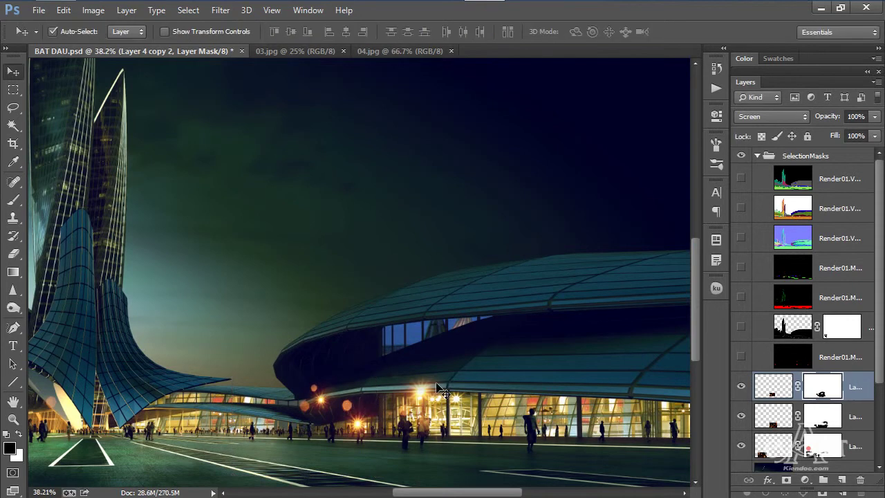
- Duplicate the small lamp onto the inner end of the left building, beside the white sloping wall
{"action": "left_click_drag", "start_coordinate": [354, 425], "coordinate": [277, 303]}
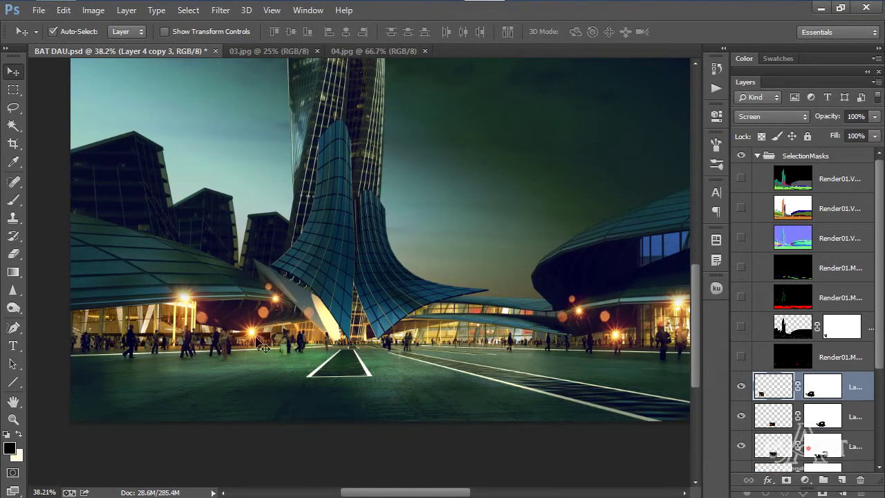
{"action": "scroll", "coordinate": [524, 339], "scroll_direction": "up", "scroll_amount": 2}
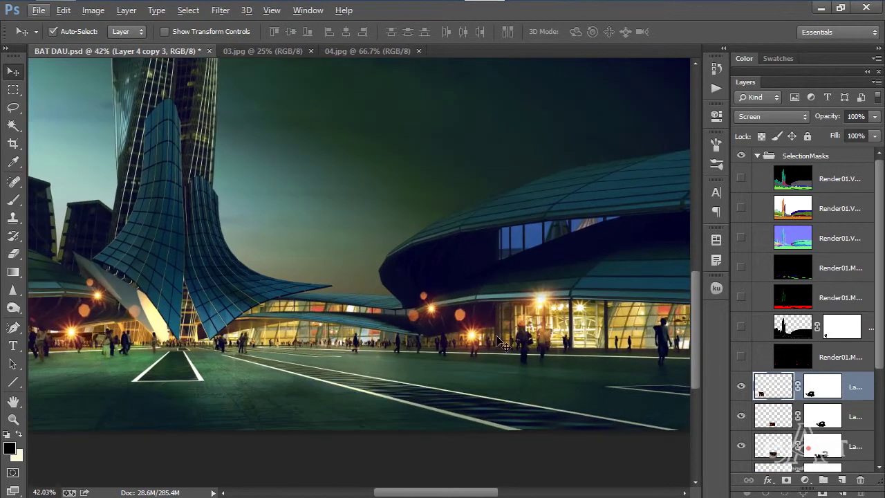
{"action": "scroll", "coordinate": [484, 346], "scroll_direction": "down", "scroll_amount": 1}
{"action": "scroll", "coordinate": [481, 348], "scroll_direction": "up", "scroll_amount": 3}
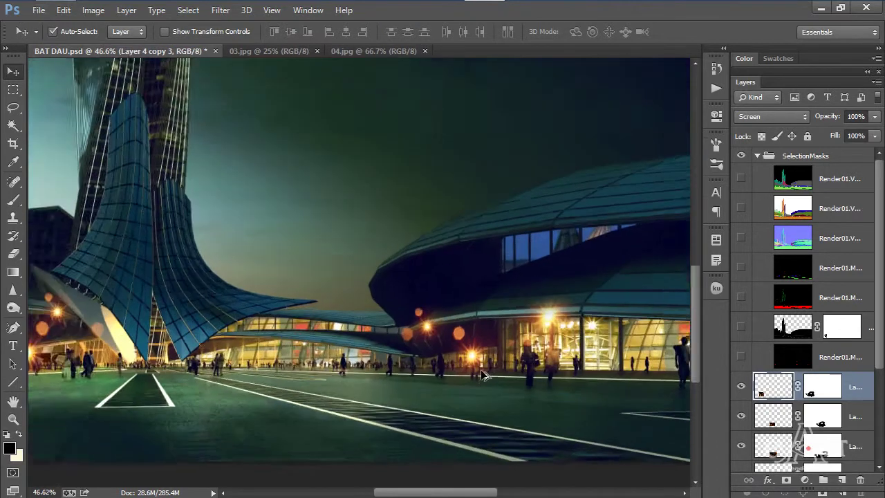
- Paint out the low starburst lamps near the pedestrians on Layer 4 copy's mask and on Layer 4 with the 160 px brush
{"action": "left_click", "coordinate": [475, 357]}
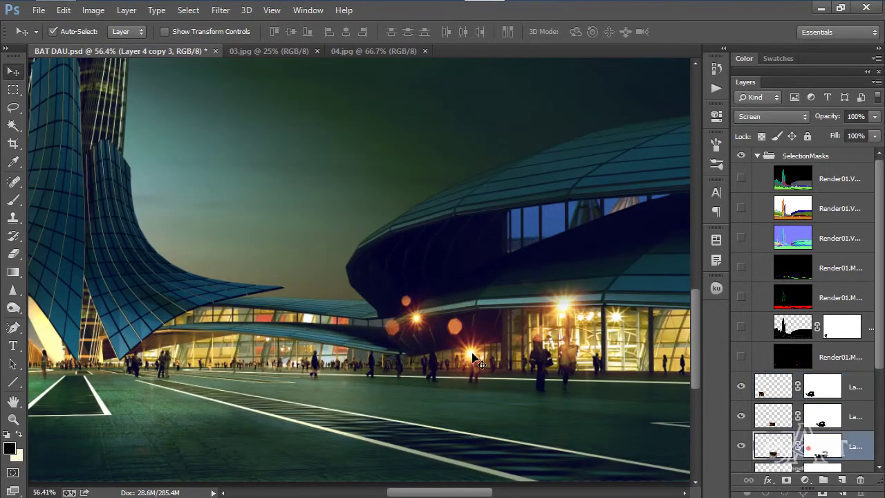
{"action": "left_click", "coordinate": [817, 445]}
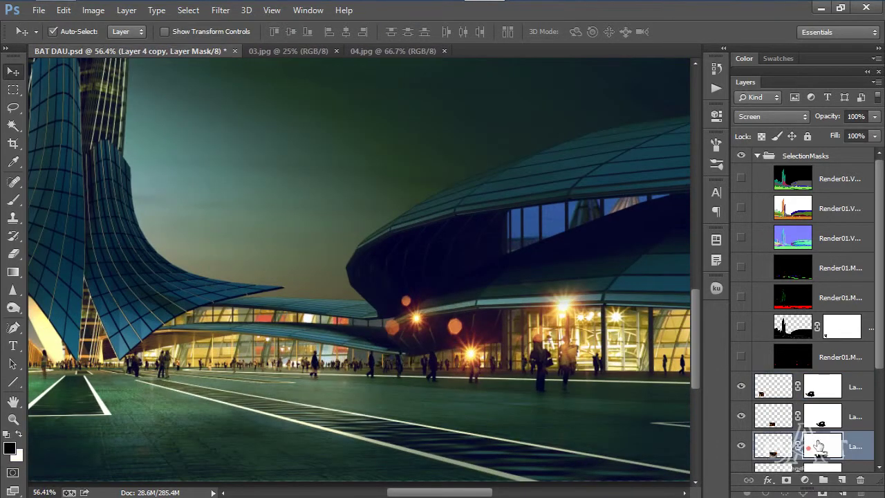
{"action": "left_click", "coordinate": [13, 200]}
{"action": "mouse_move", "coordinate": [474, 362]}
{"action": "left_mouse_down"}
{"action": "mouse_move", "coordinate": [456, 362]}
{"action": "mouse_move", "coordinate": [467, 364]}
{"action": "left_mouse_up"}
{"action": "scroll", "coordinate": [466, 365], "scroll_direction": "left", "scroll_amount": 10}
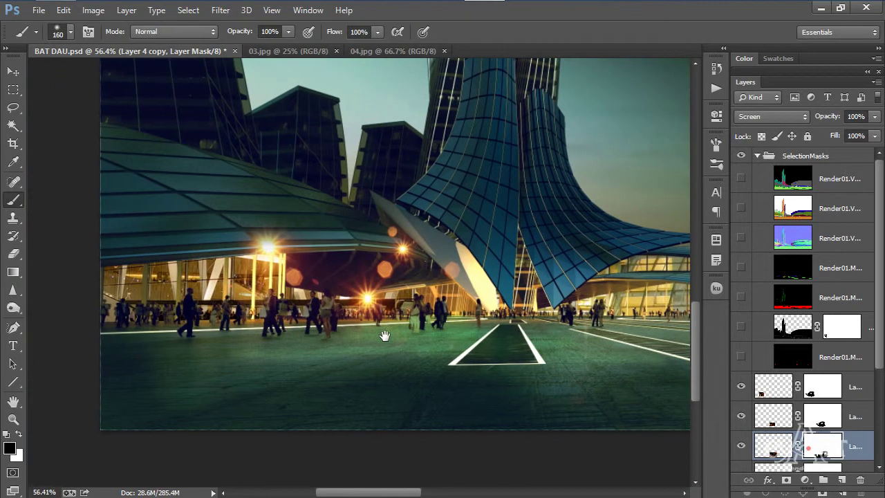
{"action": "key", "text": "alt+bracketleft"}
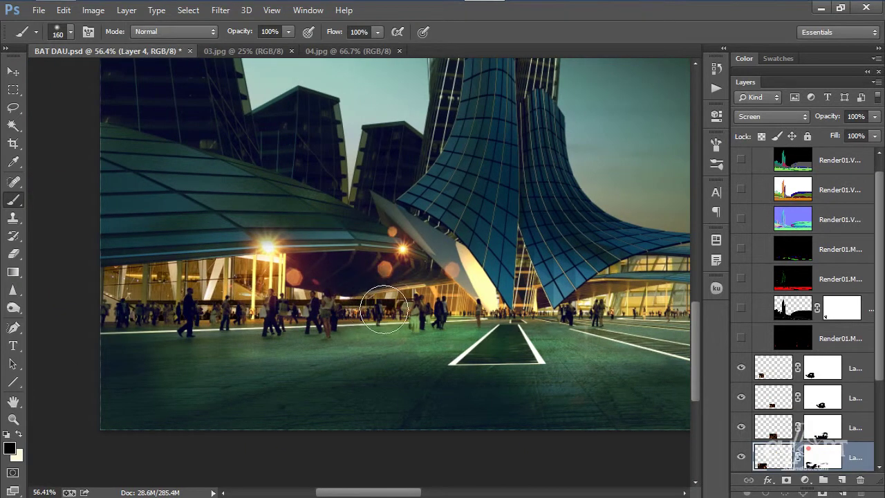
- Duplicate the left building's small lamp and place the copy farther left along the roof edge
{"action": "key", "text": "v"}
{"action": "left_click_drag", "start_coordinate": [403, 254], "coordinate": [358, 247]}
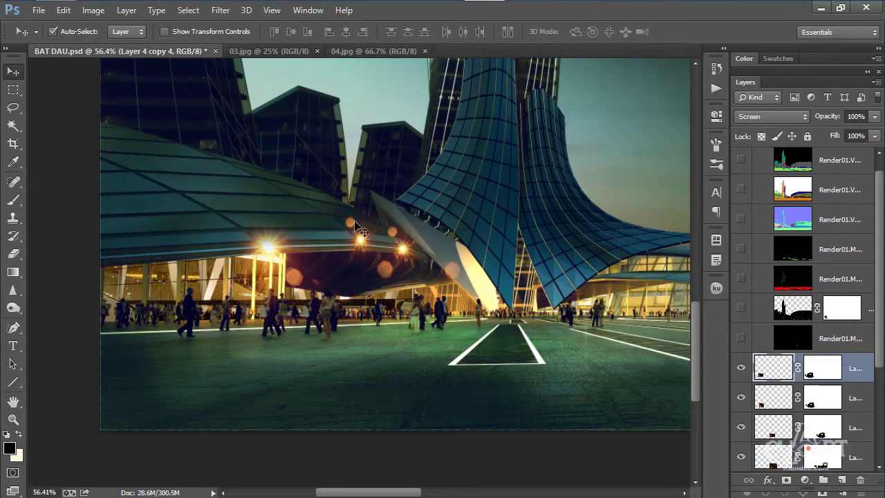
{"action": "left_click_drag", "start_coordinate": [359, 237], "coordinate": [353, 241]}
- Flip the new lamp copy horizontally and move it back onto the left building's roof edge
{"action": "key", "text": "ctrl+t"}
{"action": "right_click", "coordinate": [354, 241]}
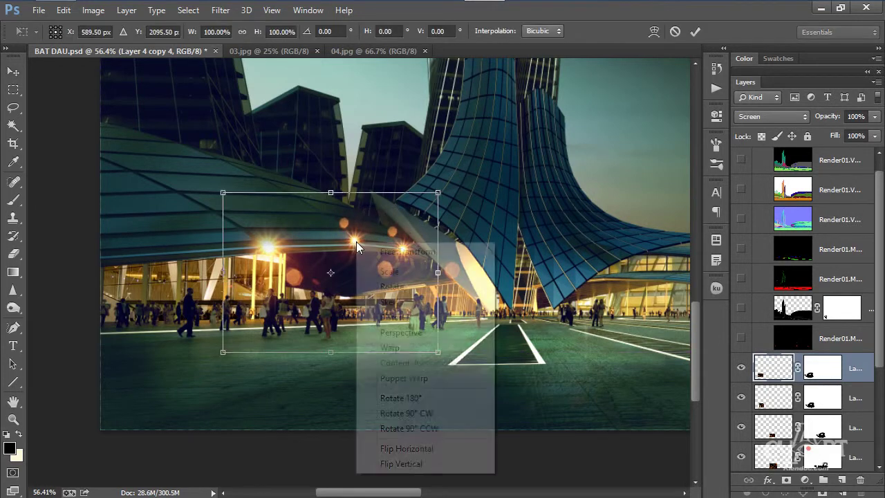
{"action": "left_click", "coordinate": [410, 448]}
{"action": "left_click_drag", "start_coordinate": [305, 243], "coordinate": [351, 244]}
{"action": "key", "text": "Return"}
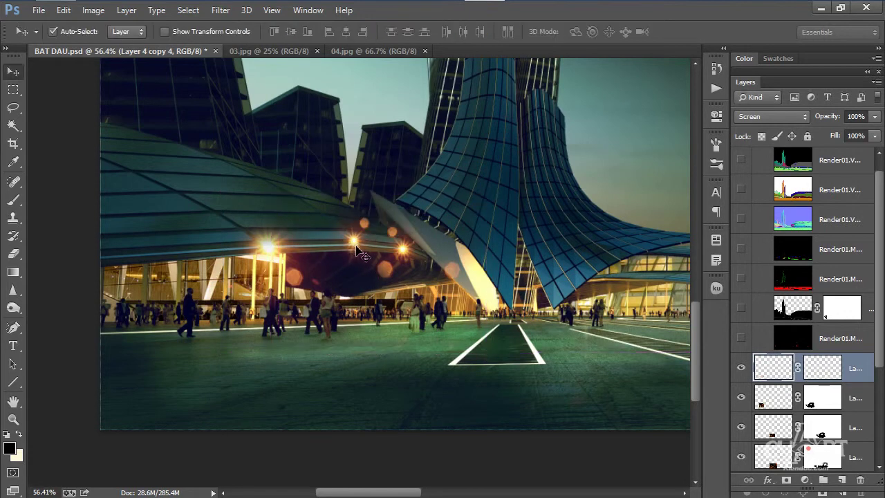
{"action": "left_click", "coordinate": [360, 246]}
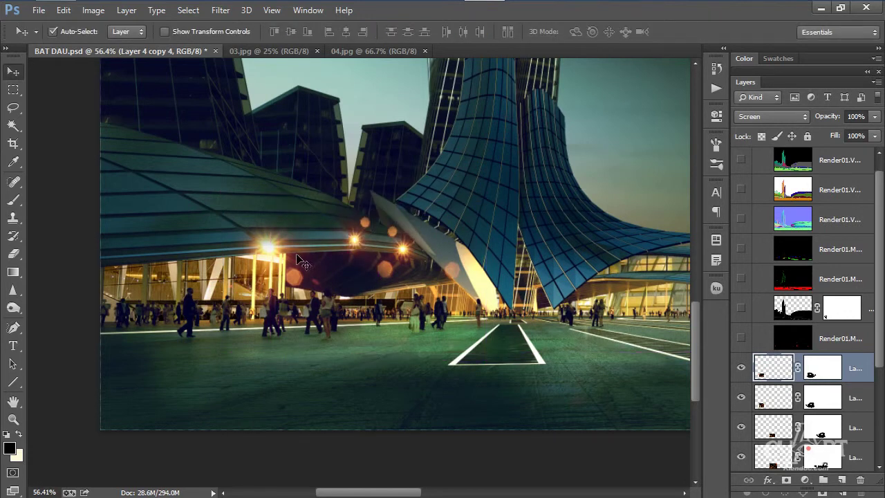
- Enlarge the flipped lamp copy to about 106% and realign it on the left building's roof edge
{"action": "scroll", "coordinate": [302, 261], "scroll_direction": "down", "scroll_amount": 3}
{"action": "scroll", "coordinate": [128, 373], "scroll_direction": "up", "scroll_amount": 4}
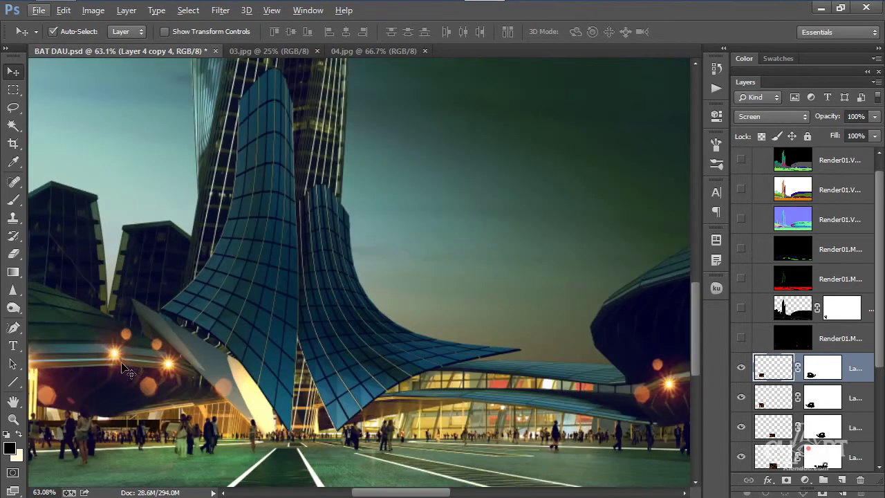
{"action": "key", "text": "ctrl+t"}
{"action": "left_click_drag", "start_coordinate": [261, 301], "coordinate": [277, 288]}
{"action": "left_click_drag", "start_coordinate": [127, 342], "coordinate": [113, 351]}
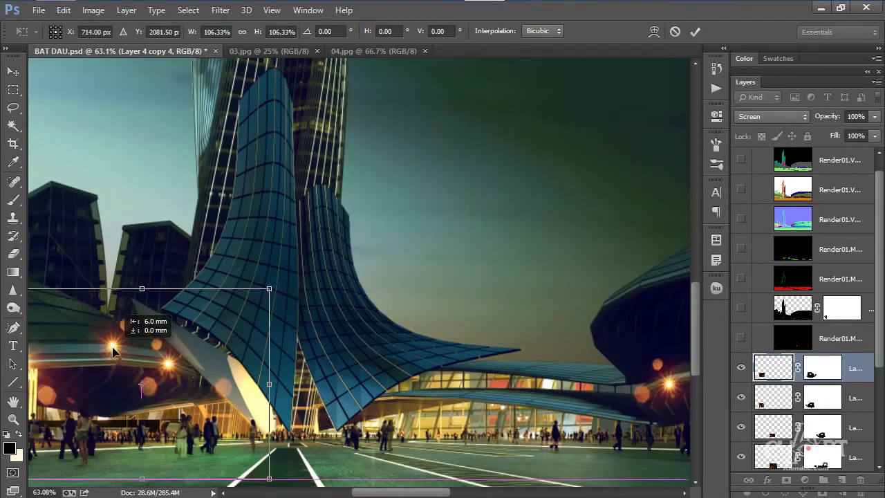
{"action": "key", "text": "Return"}
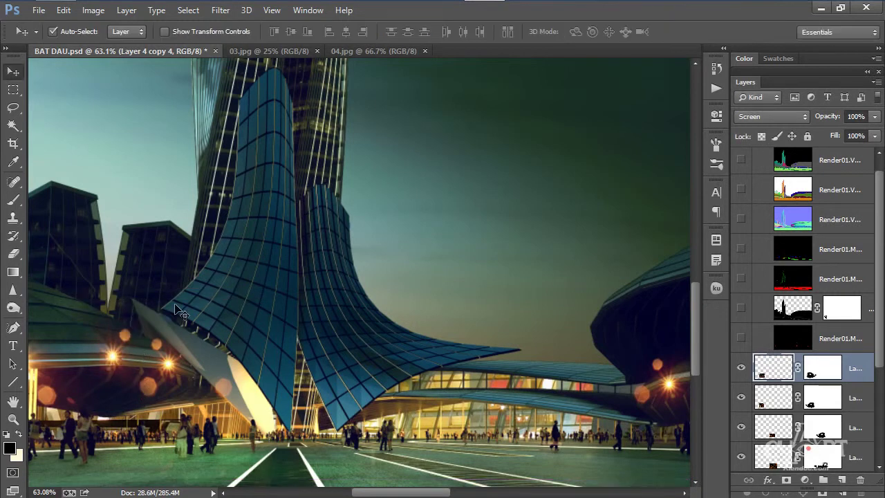
{"action": "scroll", "coordinate": [183, 307], "scroll_direction": "down", "scroll_amount": 5, "text": "alt"}
{"action": "left_click_drag", "start_coordinate": [141, 344], "coordinate": [527, 371]}
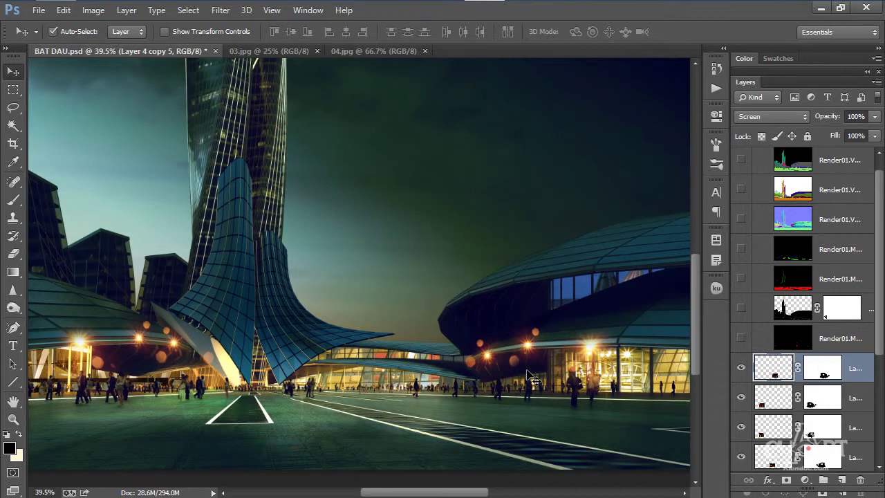
{"action": "key", "text": "ctrl+z"}
- Duplicate the right building's large lamp leftward along the roof edge and scale the copy down slightly
{"action": "left_click_drag", "start_coordinate": [589, 350], "coordinate": [530, 347]}
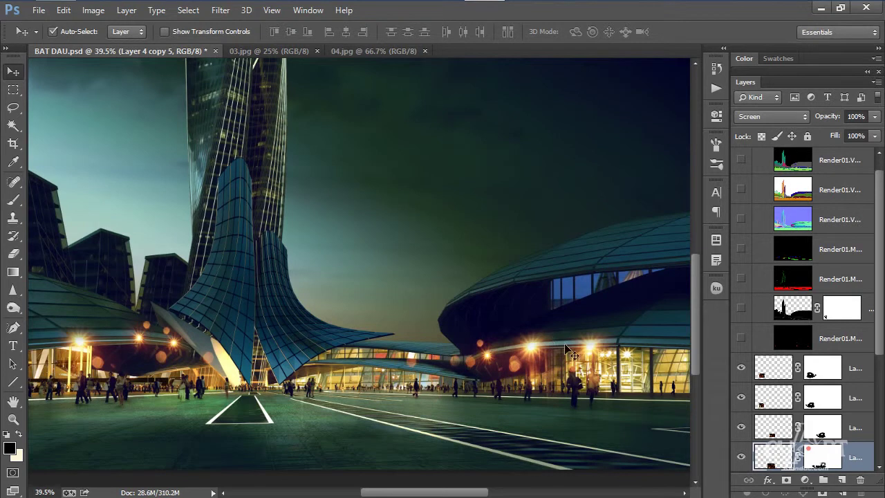
{"action": "key", "text": "ctrl+t"}
{"action": "left_click_drag", "start_coordinate": [562, 331], "coordinate": [538, 355]}
{"action": "key", "text": "Return"}
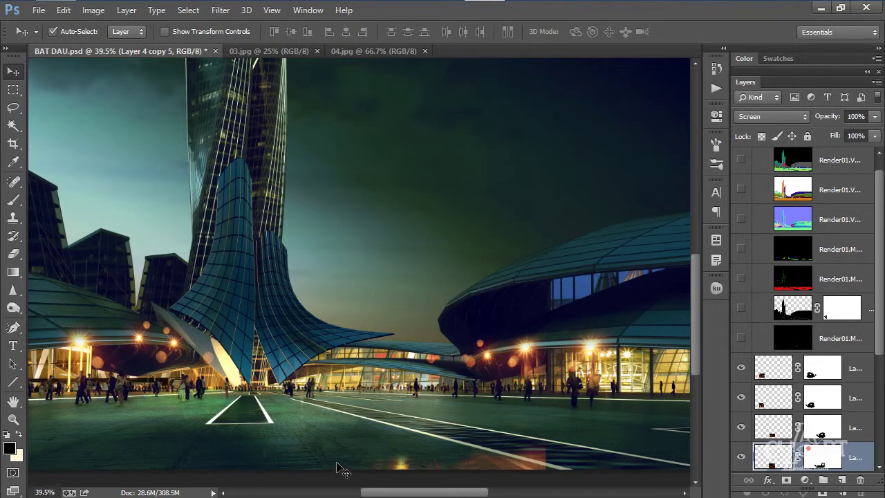
- Paint out the new lamp copy's leftover orange reflections along the lower ground on its mask with the 160 px brush
{"action": "left_click", "coordinate": [16, 201]}
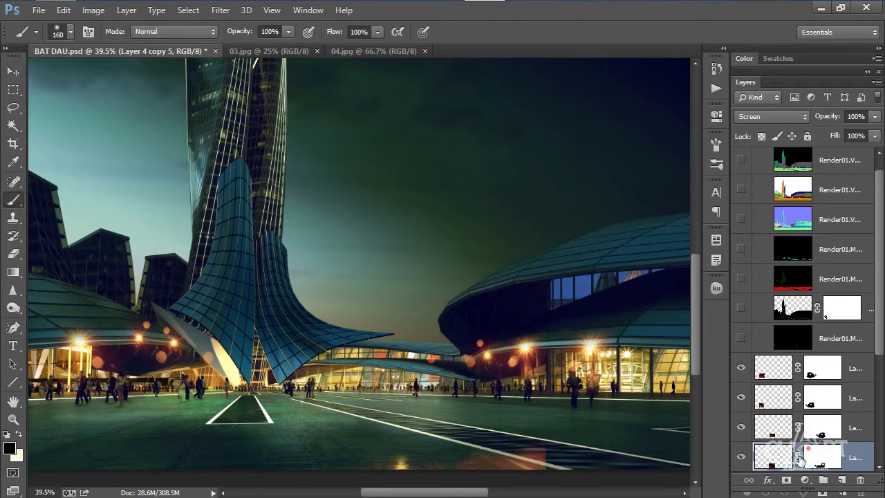
{"action": "left_click", "coordinate": [826, 460]}
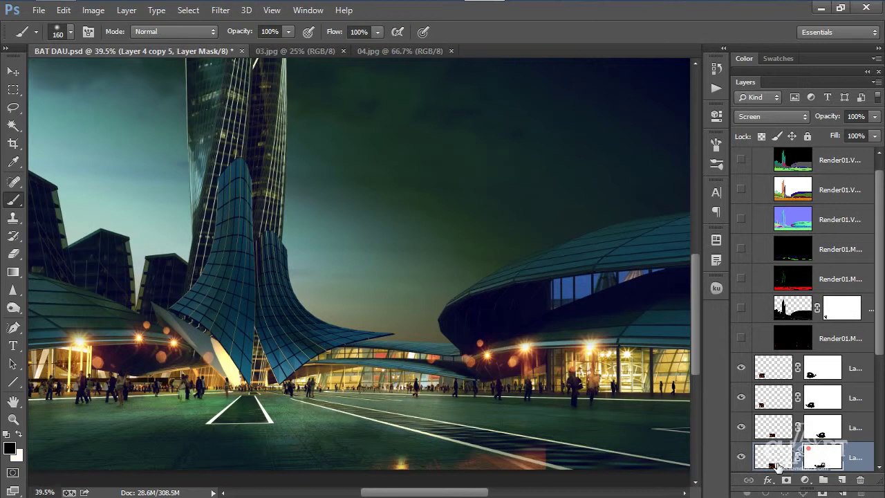
{"action": "mouse_move", "coordinate": [560, 431]}
{"action": "left_mouse_down"}
{"action": "mouse_move", "coordinate": [474, 474]}
{"action": "mouse_move", "coordinate": [382, 450]}
{"action": "left_mouse_up"}
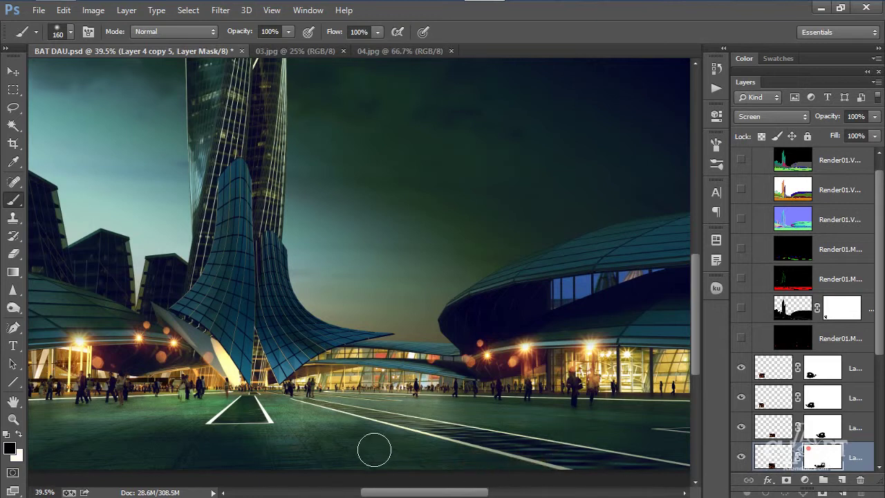
{"action": "scroll", "coordinate": [380, 366], "scroll_direction": "down", "scroll_amount": 1}
{"action": "scroll", "coordinate": [379, 366], "scroll_direction": "down", "scroll_amount": 1}
{"action": "key", "text": "v"}
{"action": "scroll", "coordinate": [250, 325], "scroll_direction": "down", "scroll_amount": 1}
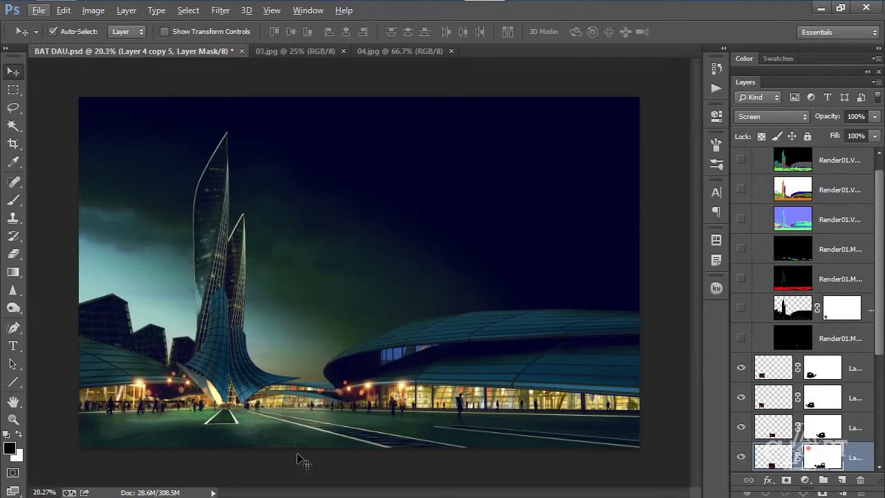